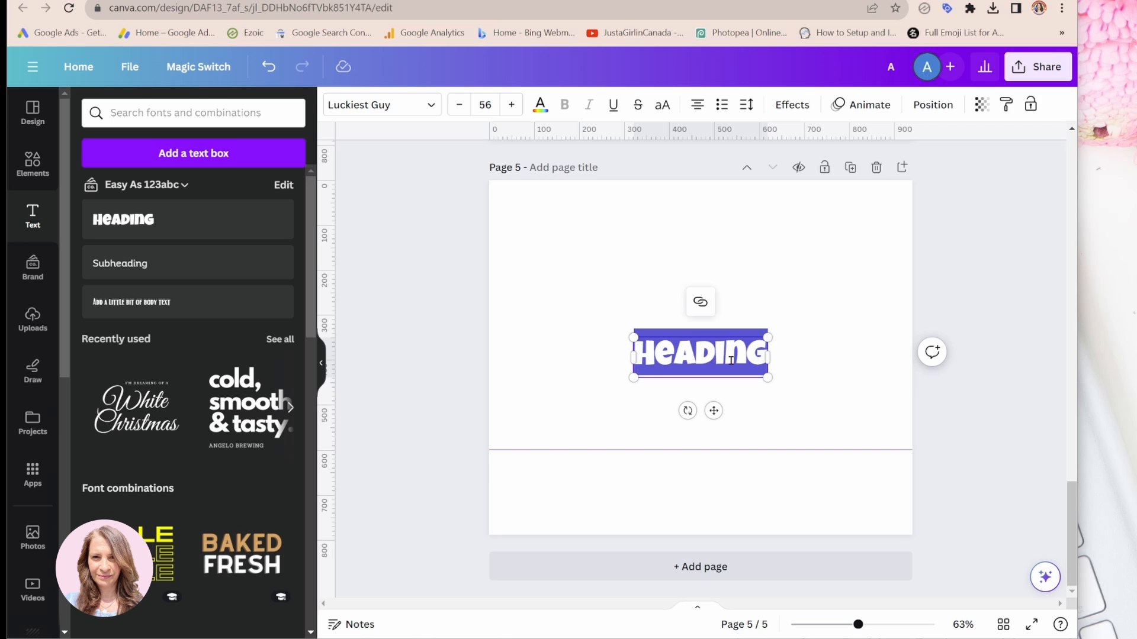
Step: Replace the heading text with A, and place a duplicate beside it to the right reading G
text(A)
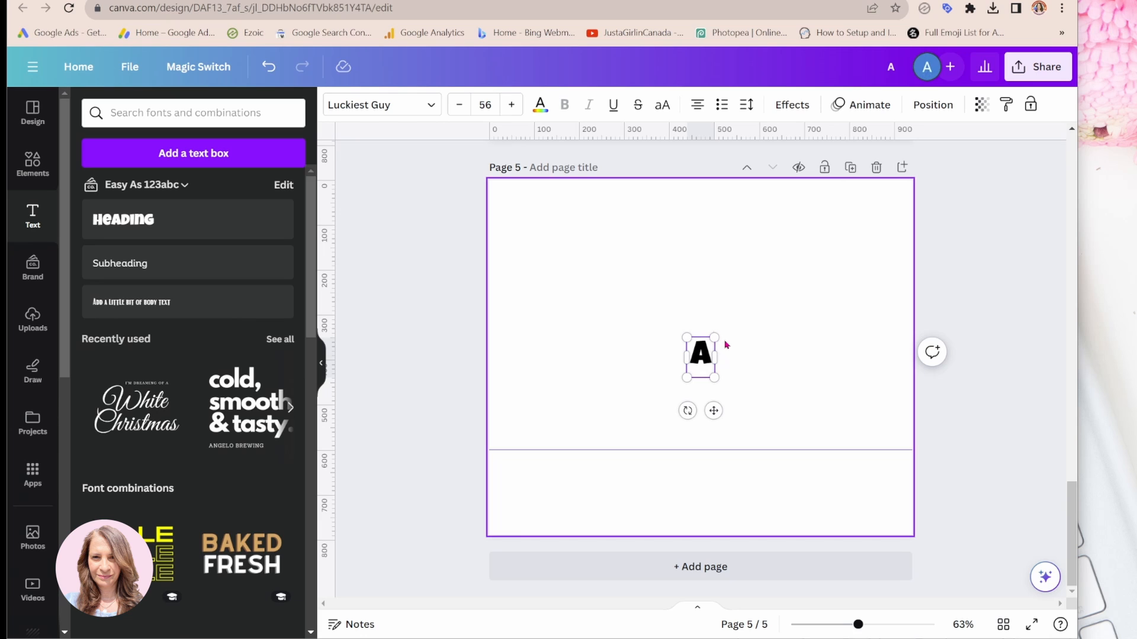
click(762, 346)
click(704, 339)
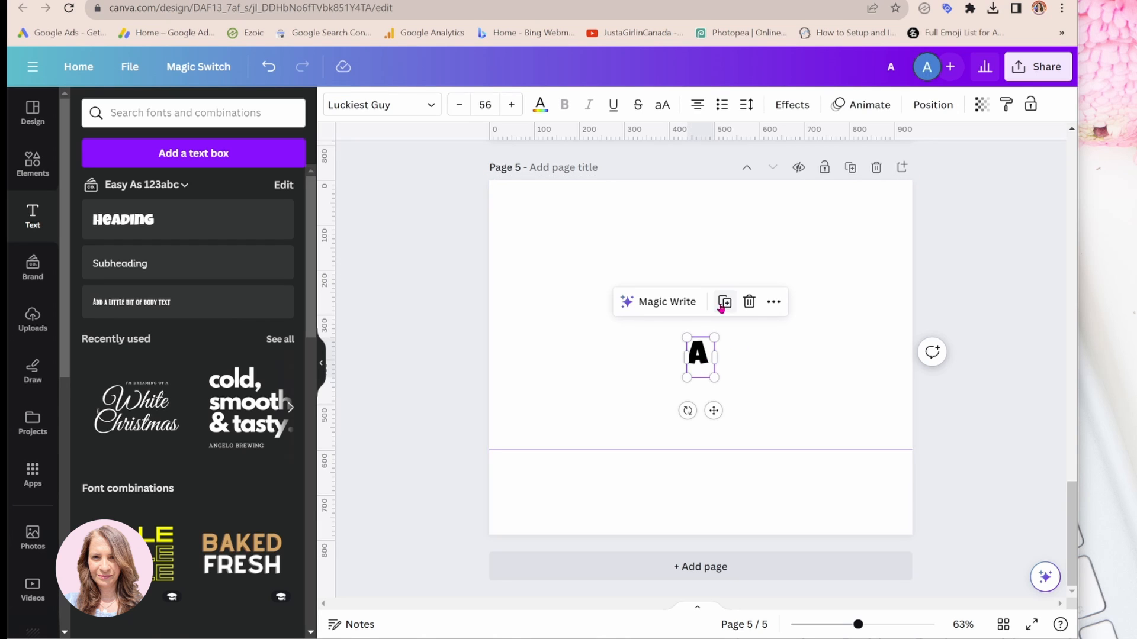
click(721, 306)
drag(738, 362, 739, 354)
double_click(735, 353)
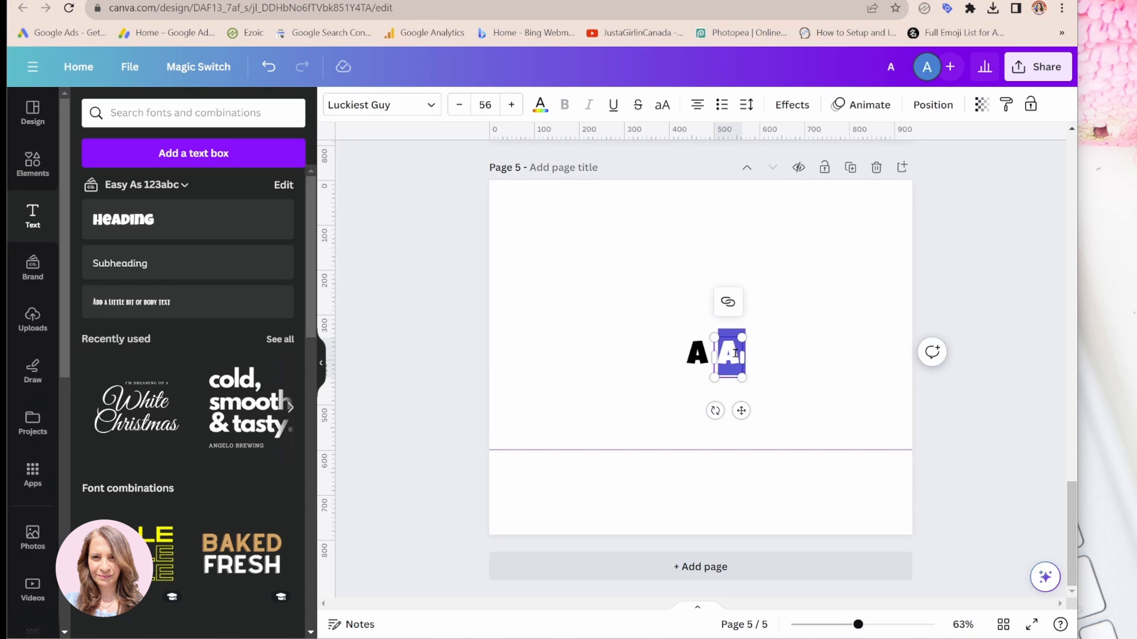
text(G)
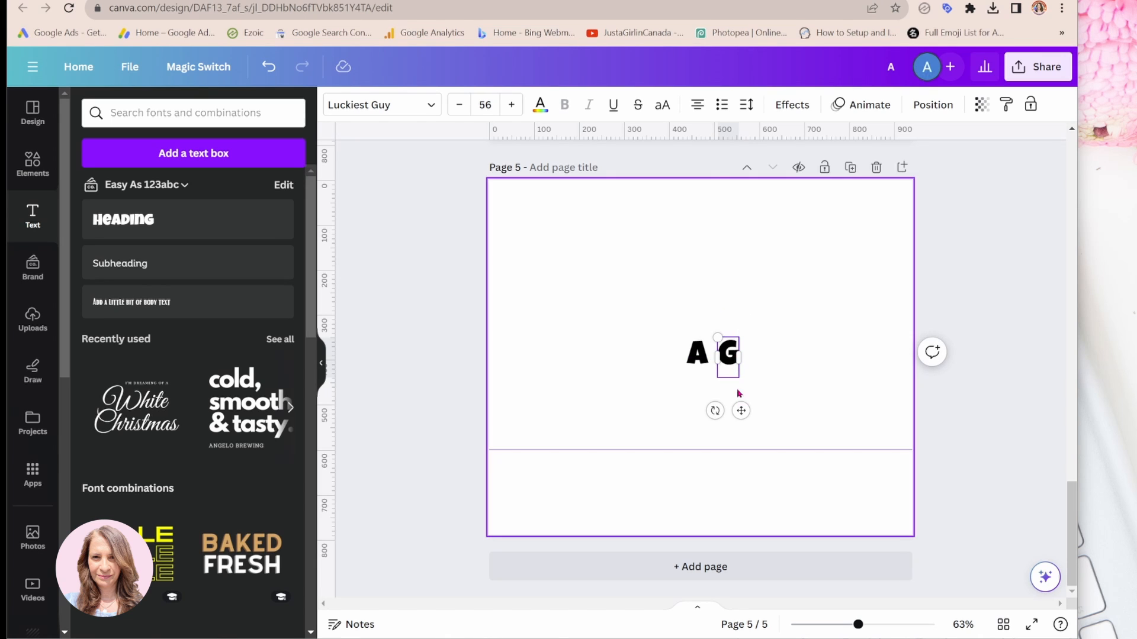
click(773, 325)
Step: Duplicate the letter G, place the copy to its right and change it to R
click(734, 353)
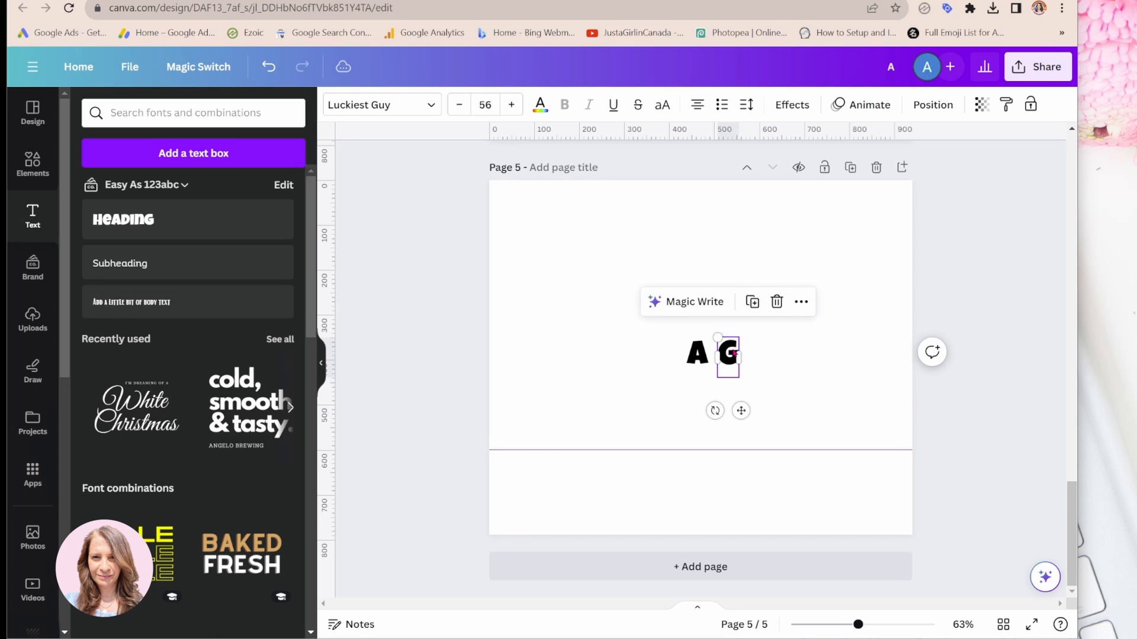
click(751, 302)
drag(740, 356, 773, 357)
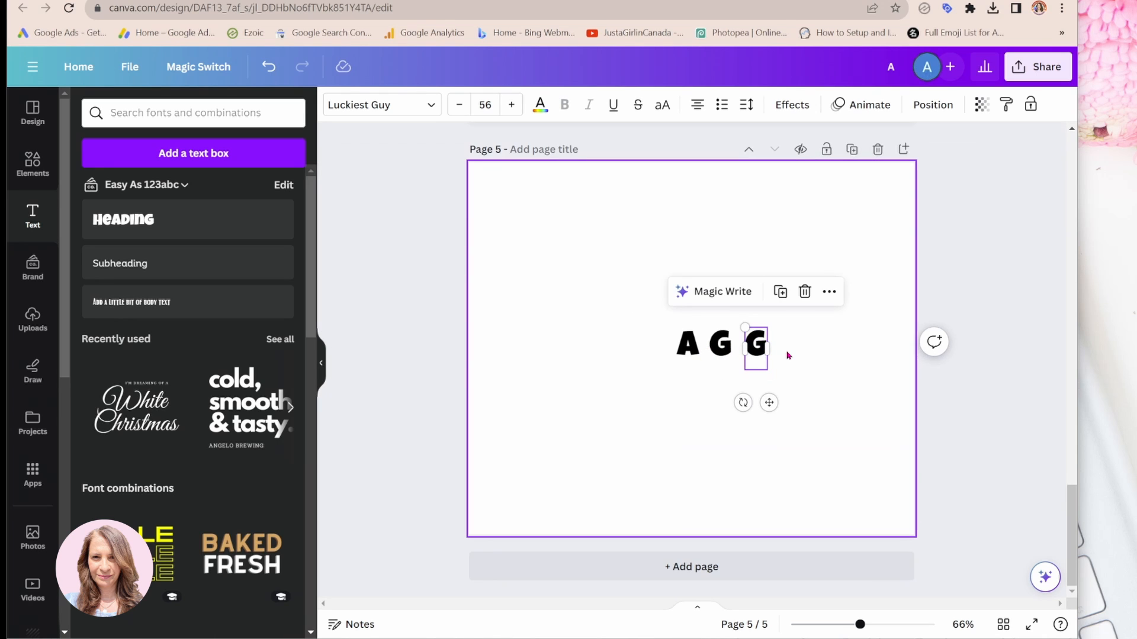
double_click(760, 351)
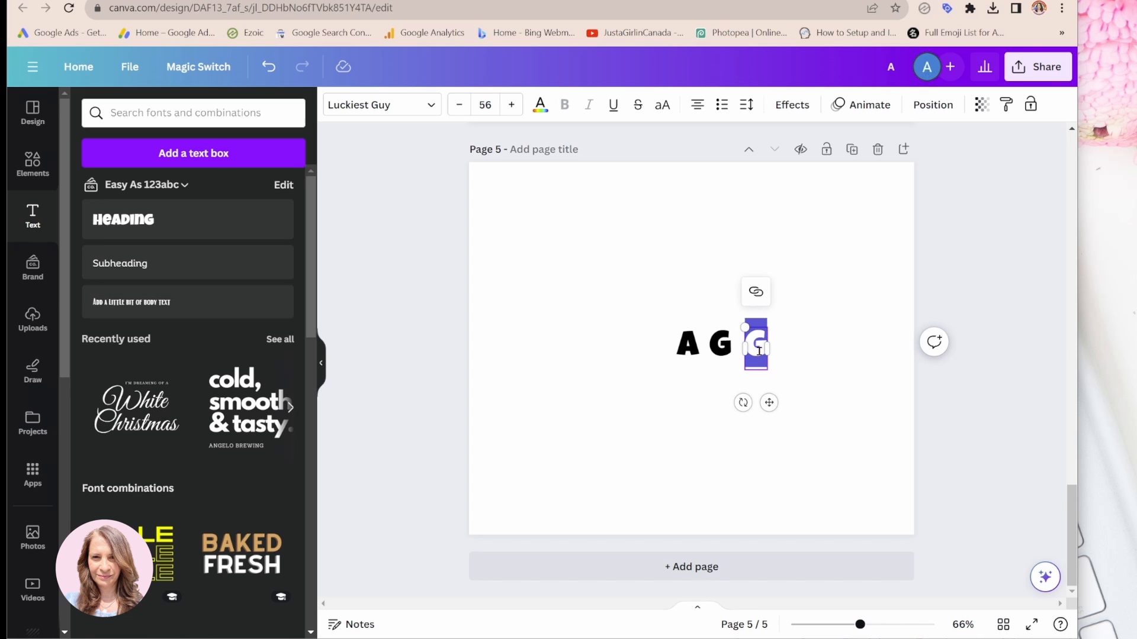
text(R)
click(790, 368)
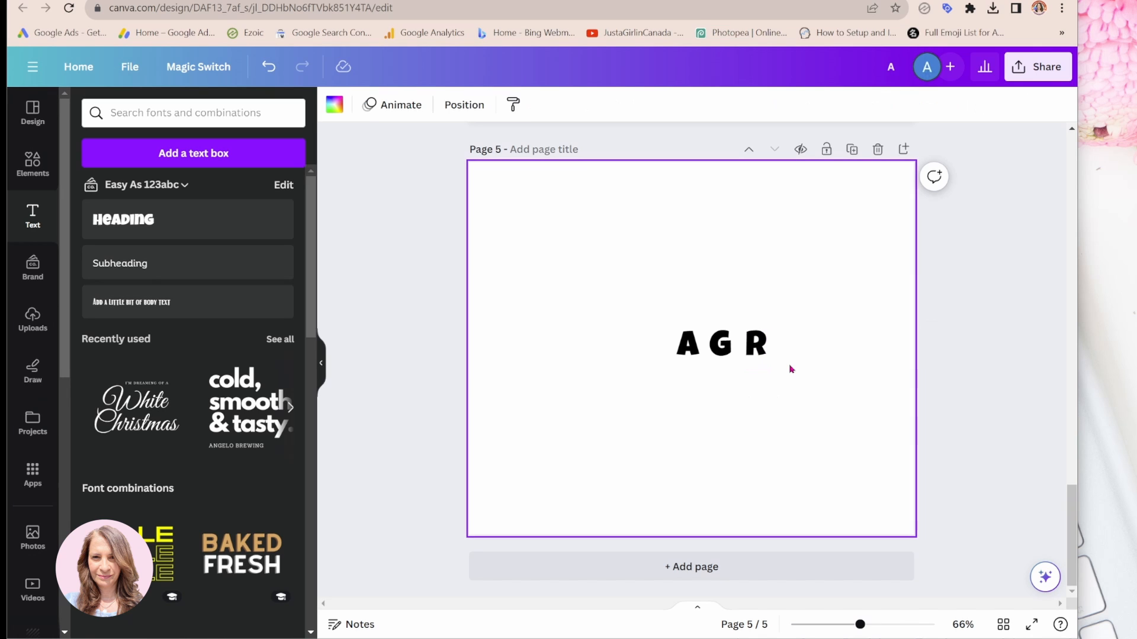
Step: Select the letters A, G and R together and enlarge them to font size 211
drag(605, 327, 691, 359)
click(794, 386)
click(694, 367)
click(571, 327)
drag(555, 321, 810, 377)
drag(736, 323, 853, 272)
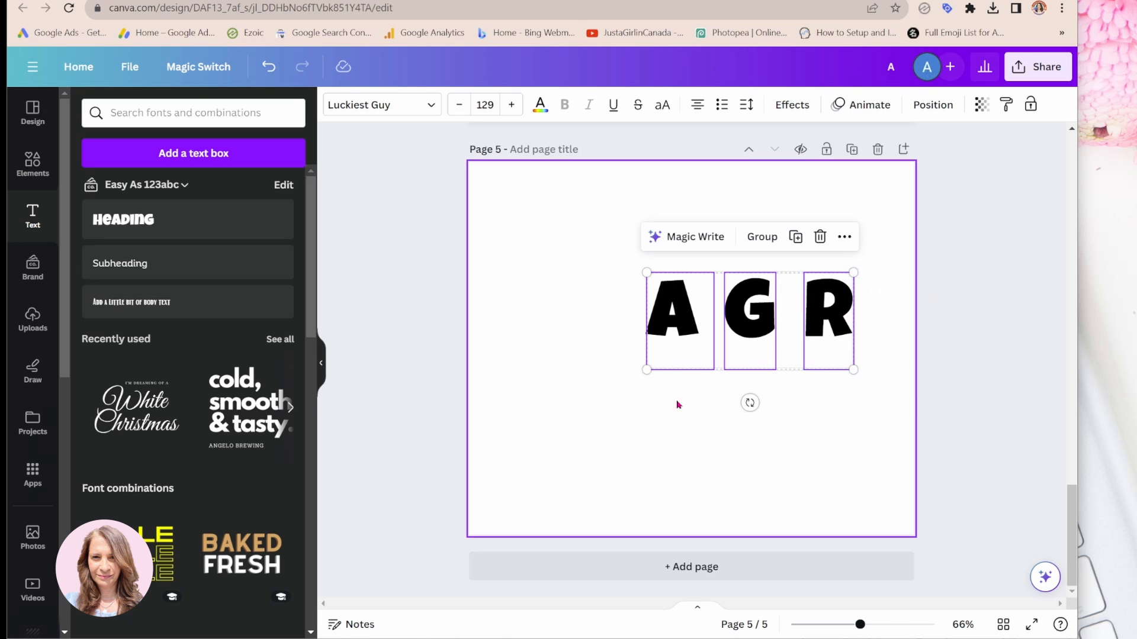
drag(647, 369, 515, 431)
Step: Change the font of the three letters to Binate and enlarge them to size 244
click(432, 107)
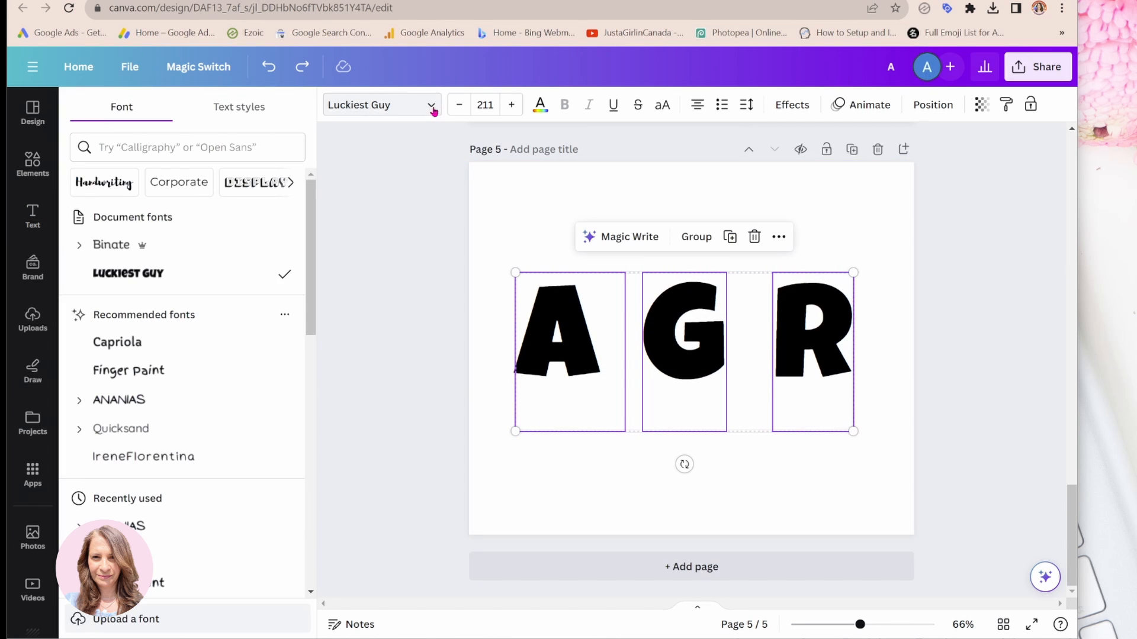
click(110, 249)
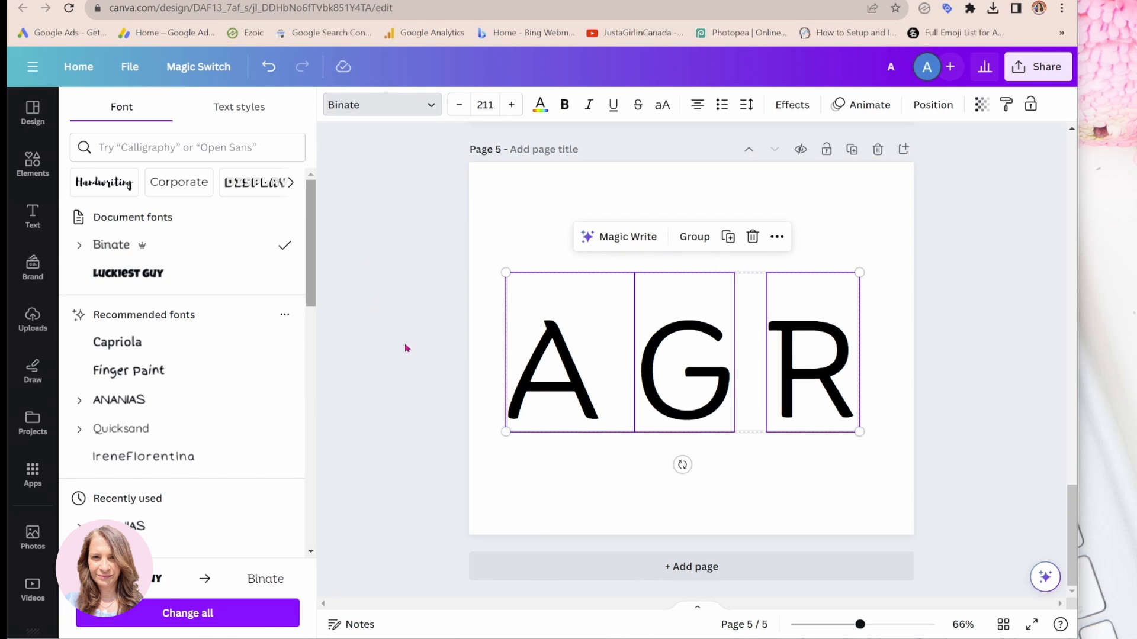
key(Escape)
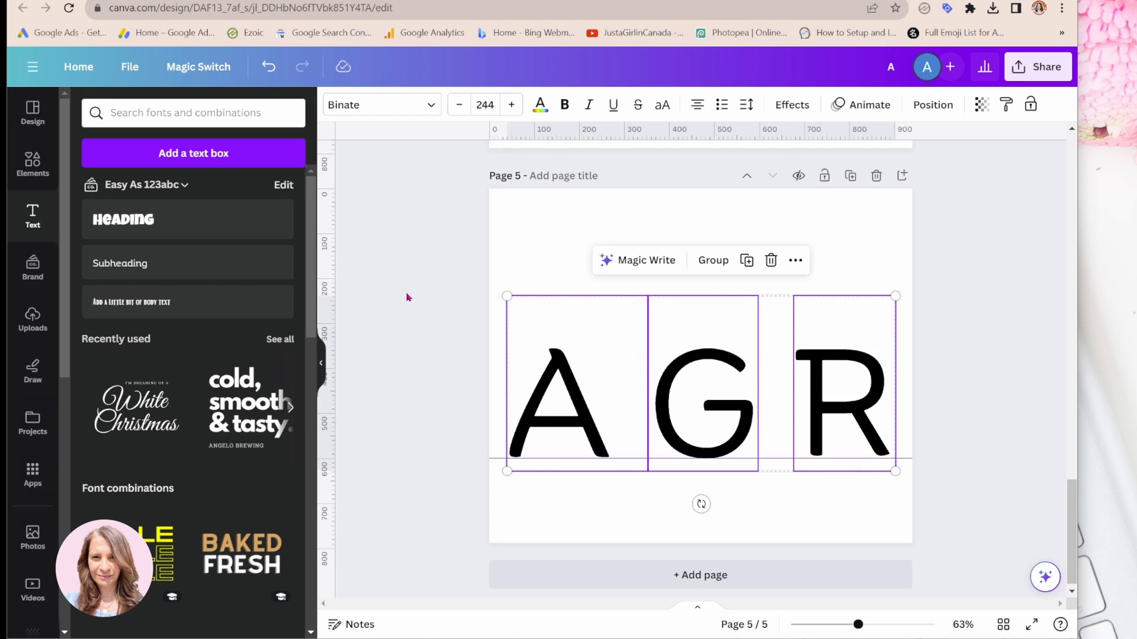
click(406, 300)
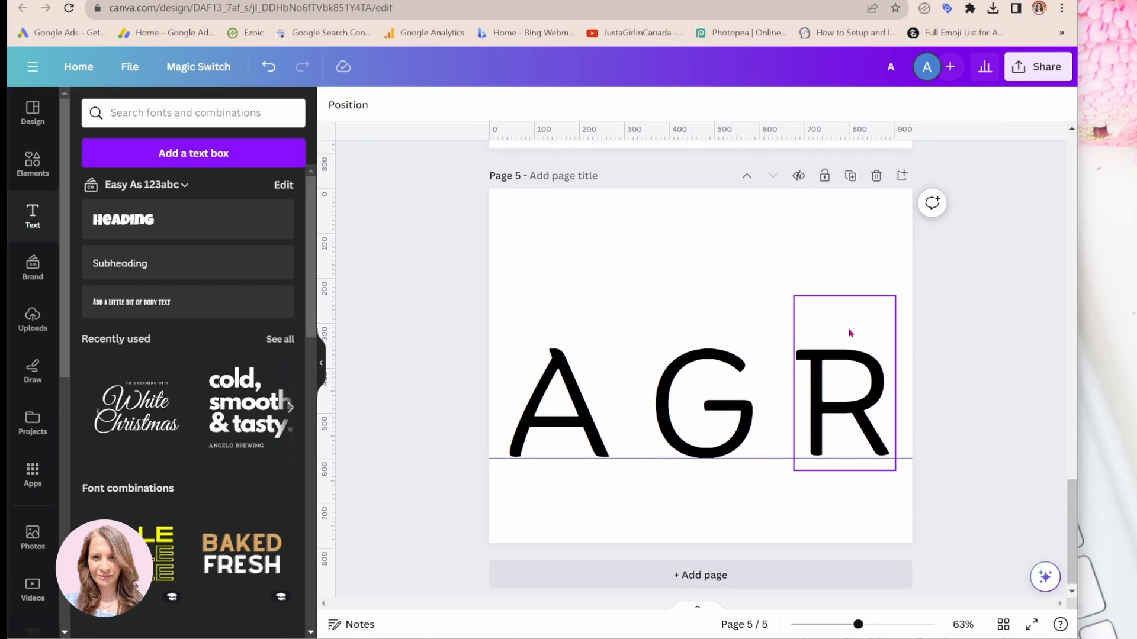
Step: Duplicate page 5 and, on the copy, arrange A and G side by side with R overlapping them below
click(851, 176)
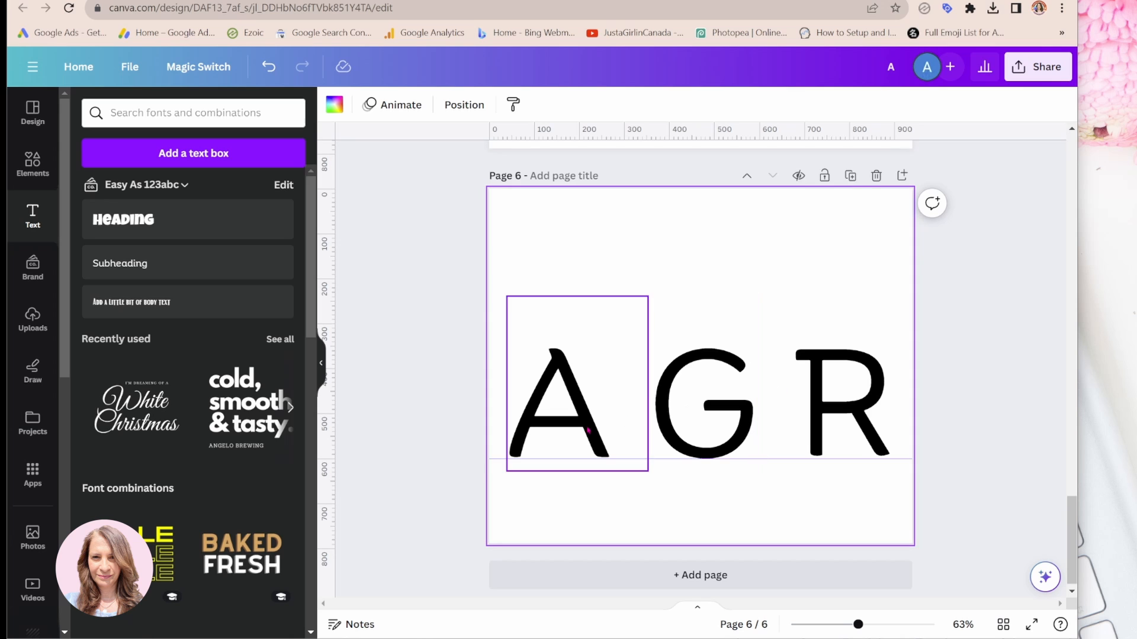
drag(586, 431, 620, 320)
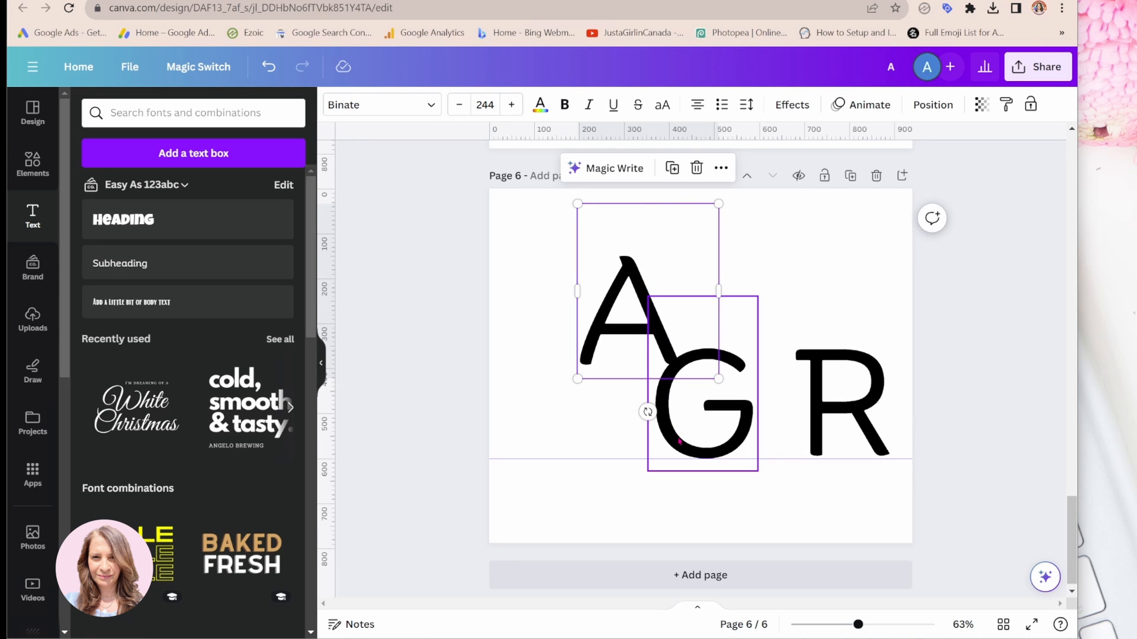
drag(678, 441, 703, 350)
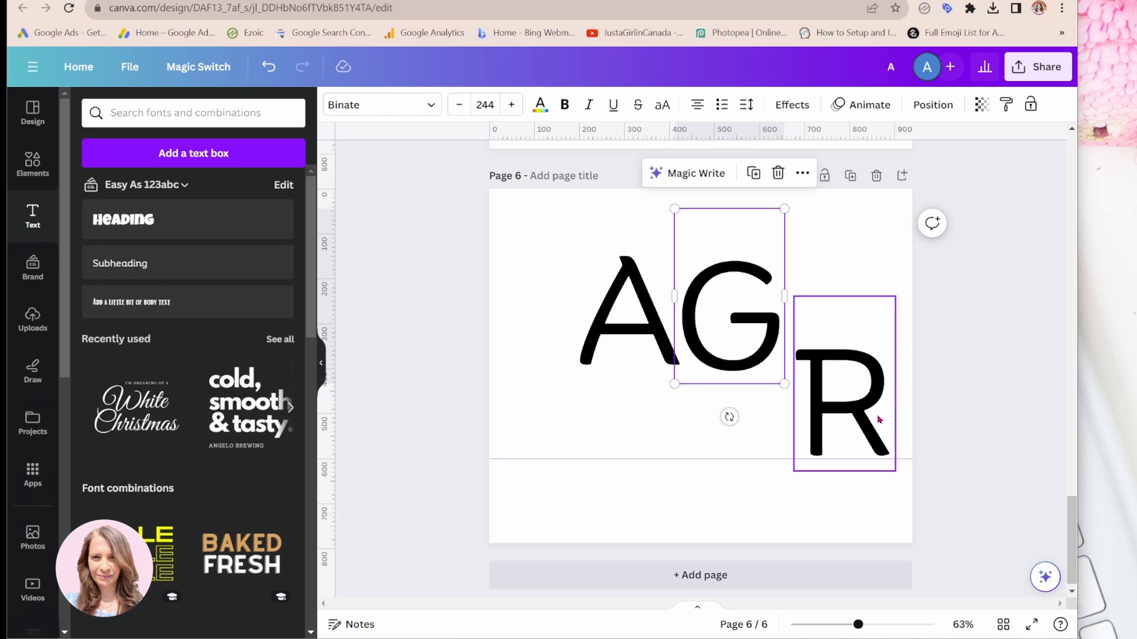
drag(853, 417, 685, 384)
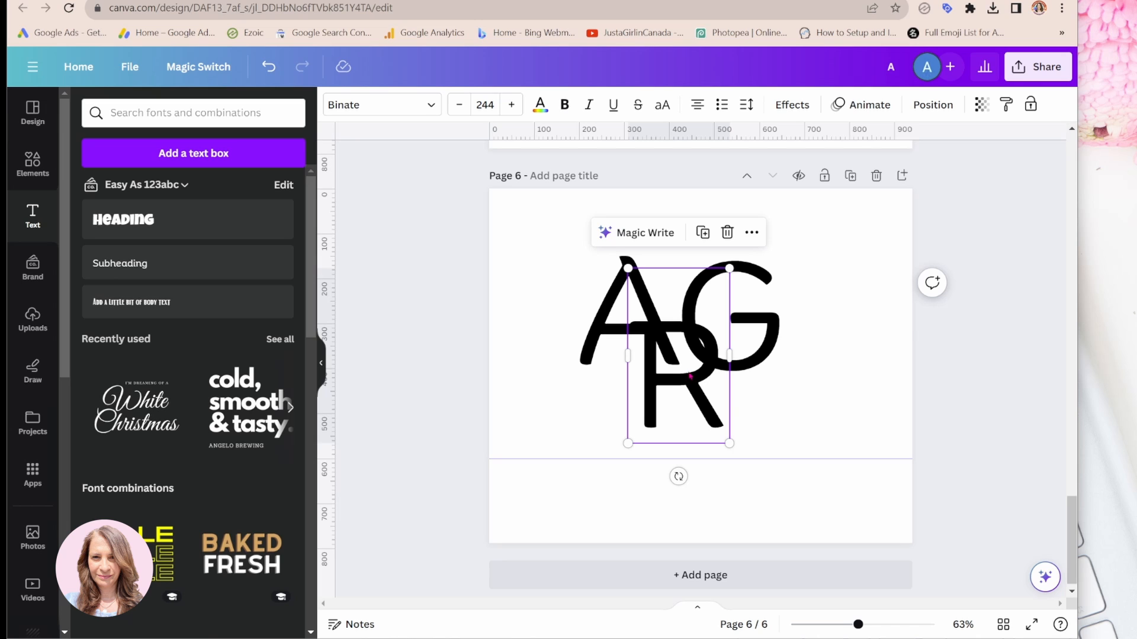
drag(689, 375, 676, 373)
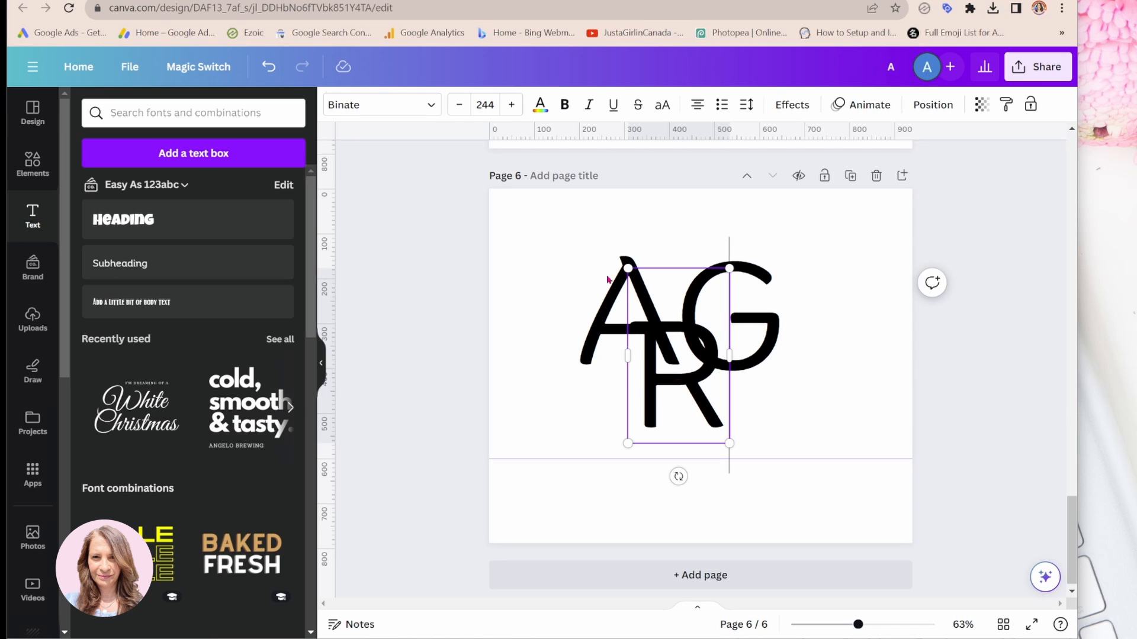
Step: Apply the Outline text effect to the letter R with a white outline color
click(792, 104)
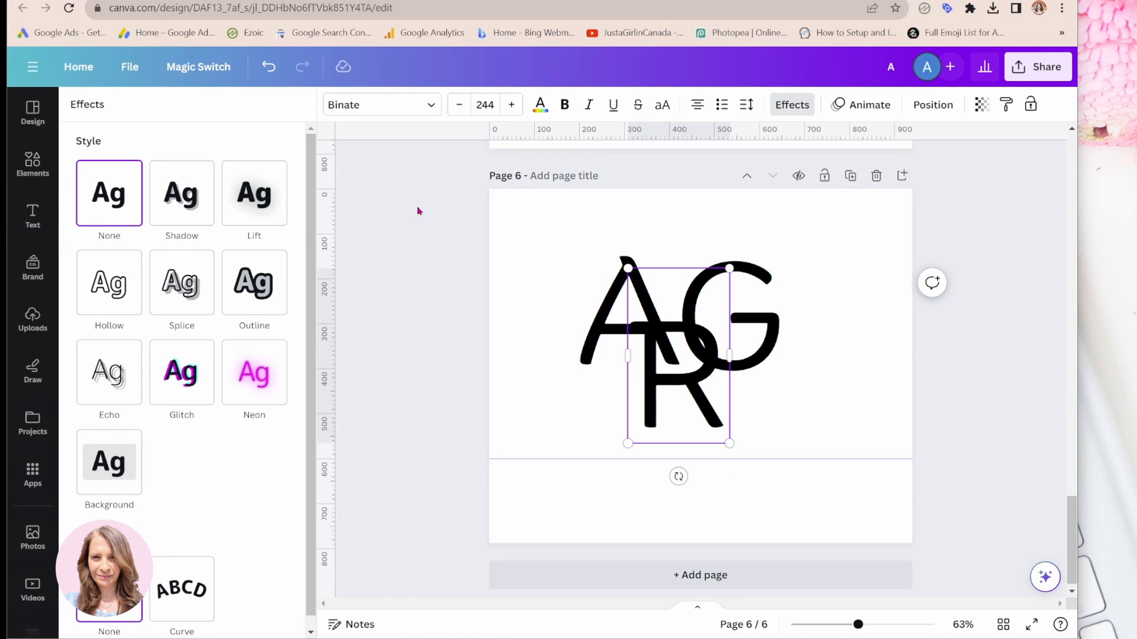
click(270, 292)
click(278, 397)
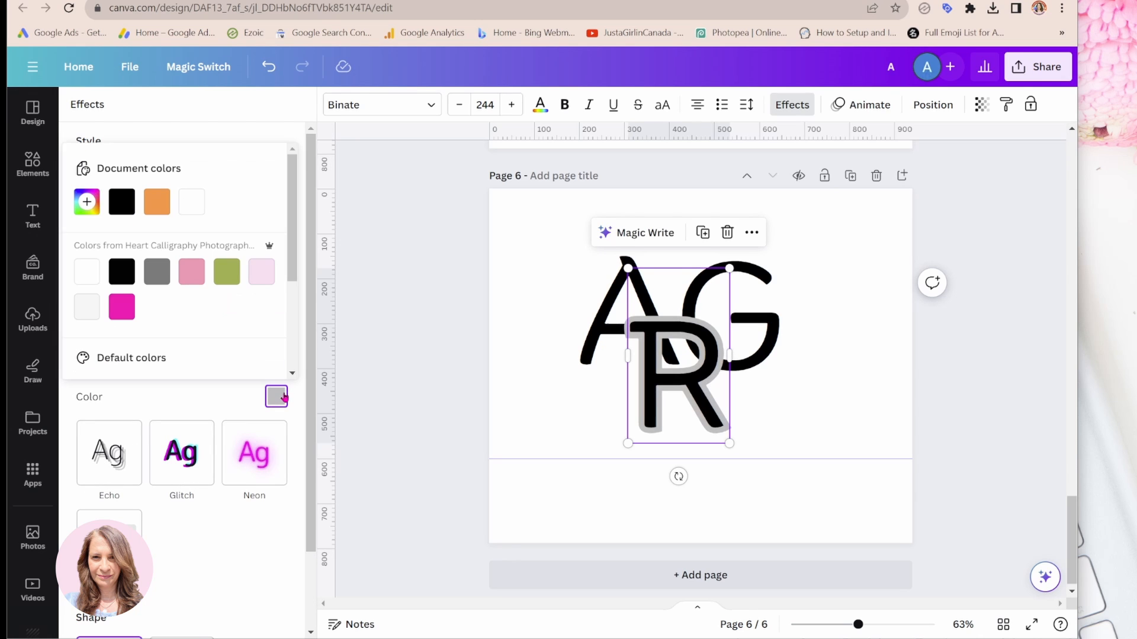
click(87, 272)
click(520, 226)
Step: Move the R slightly up and shift the G left and slightly up, closer to the A
drag(646, 412, 646, 403)
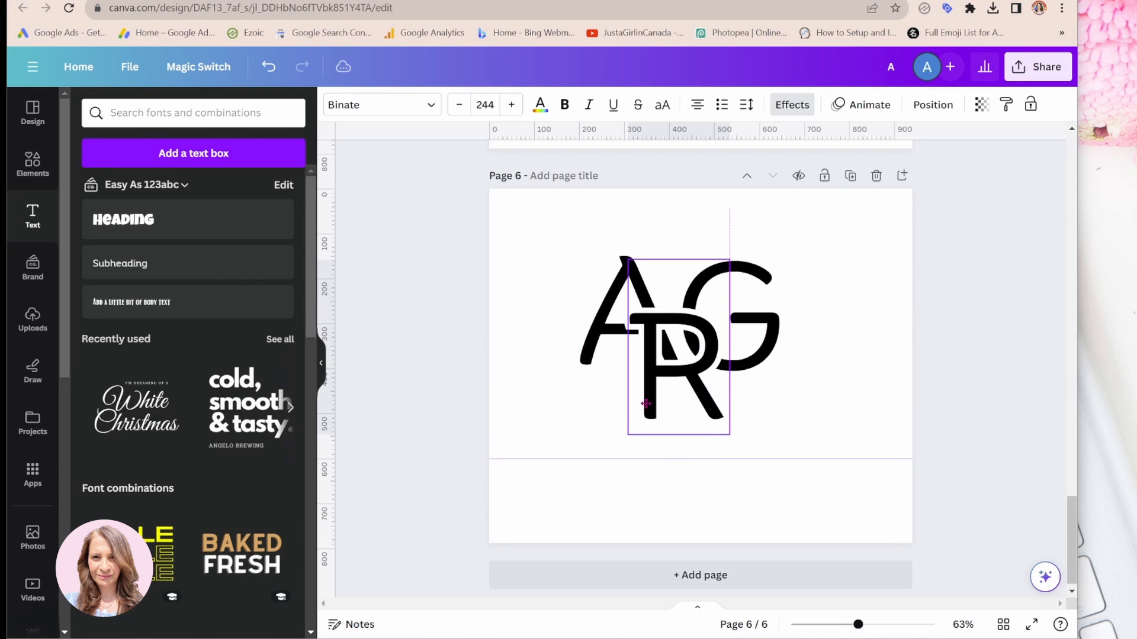
click(767, 348)
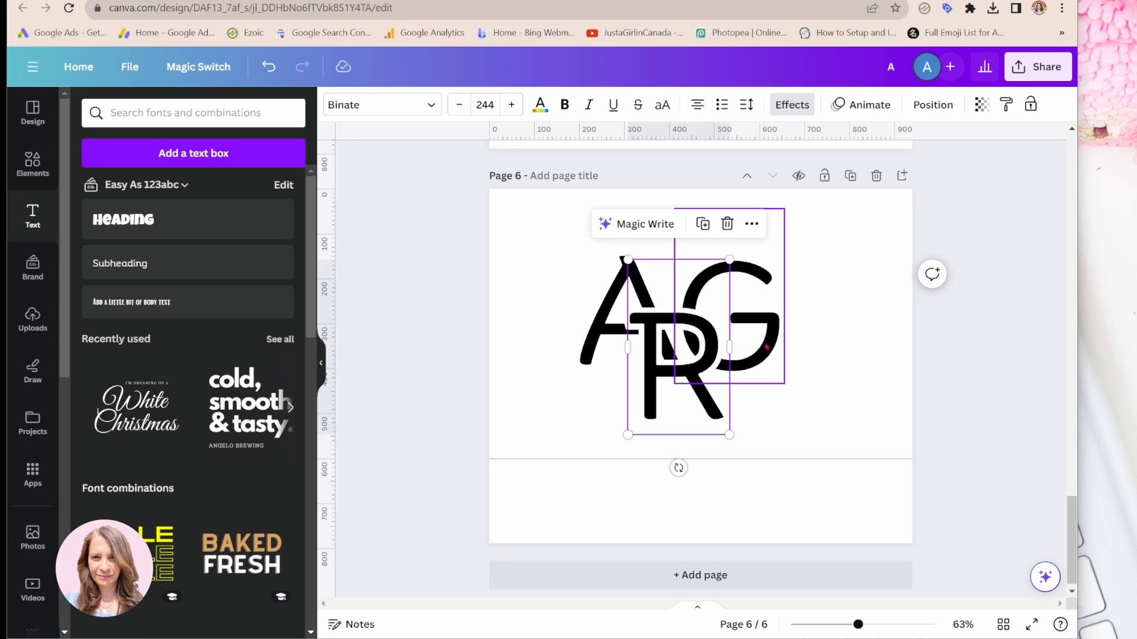
drag(767, 348, 743, 340)
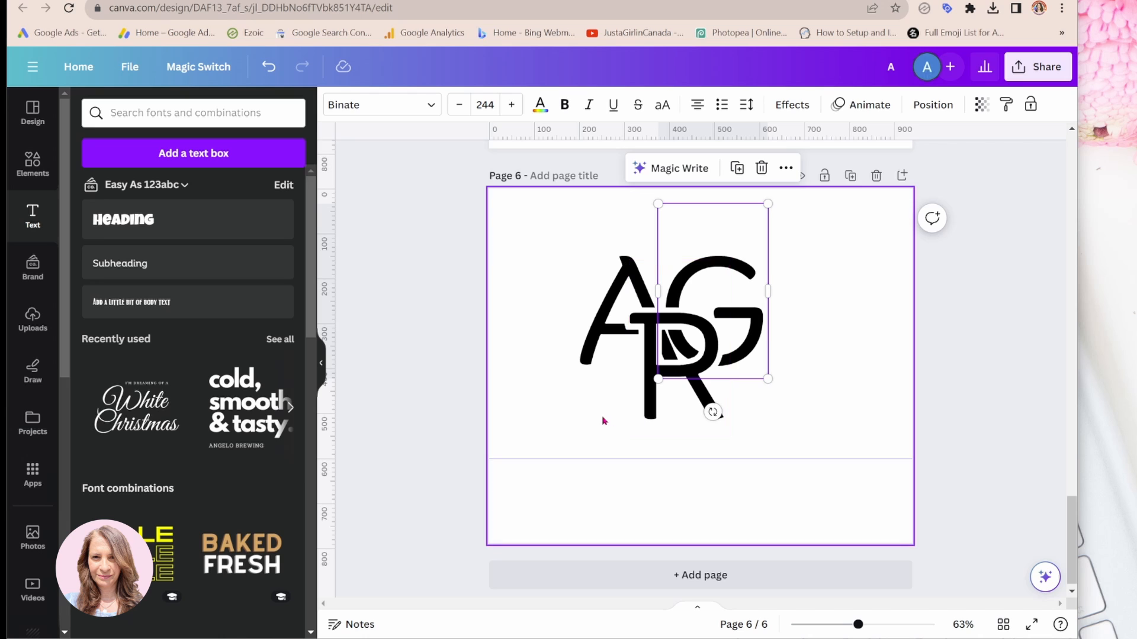
Step: Set the R's outline thickness to 34 and move the R slightly up and to the left
click(649, 407)
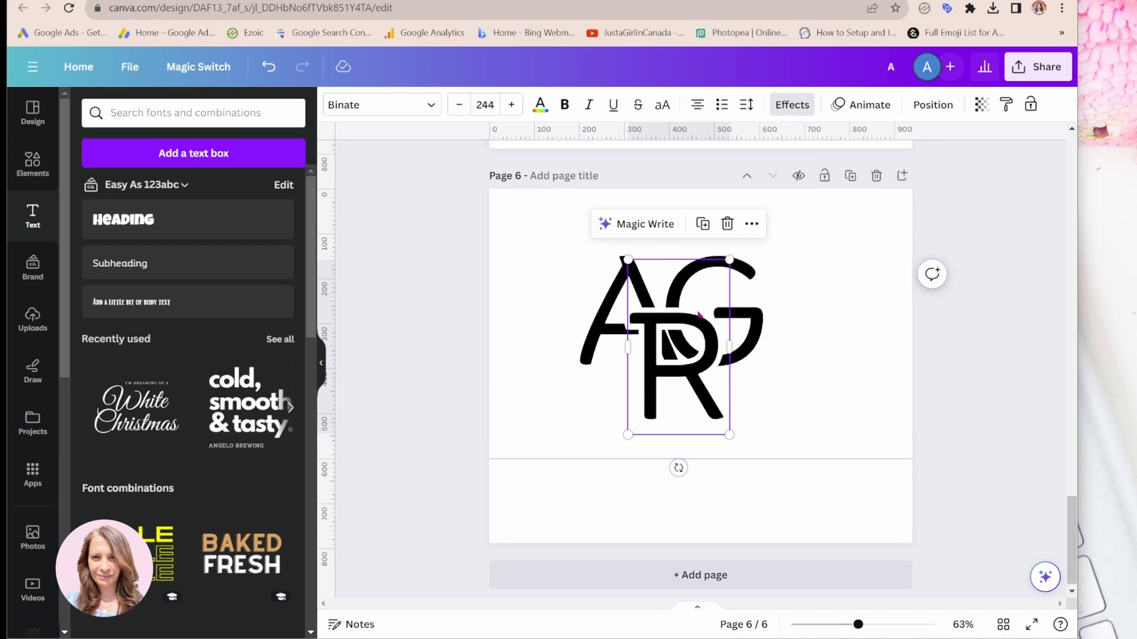
click(782, 107)
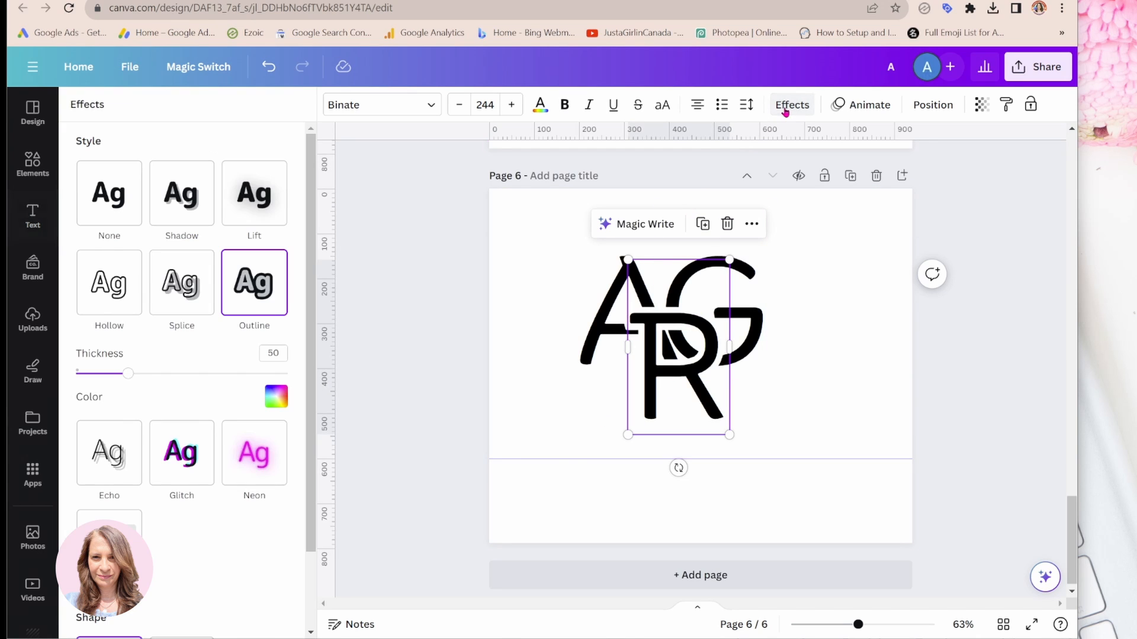
drag(128, 374, 112, 374)
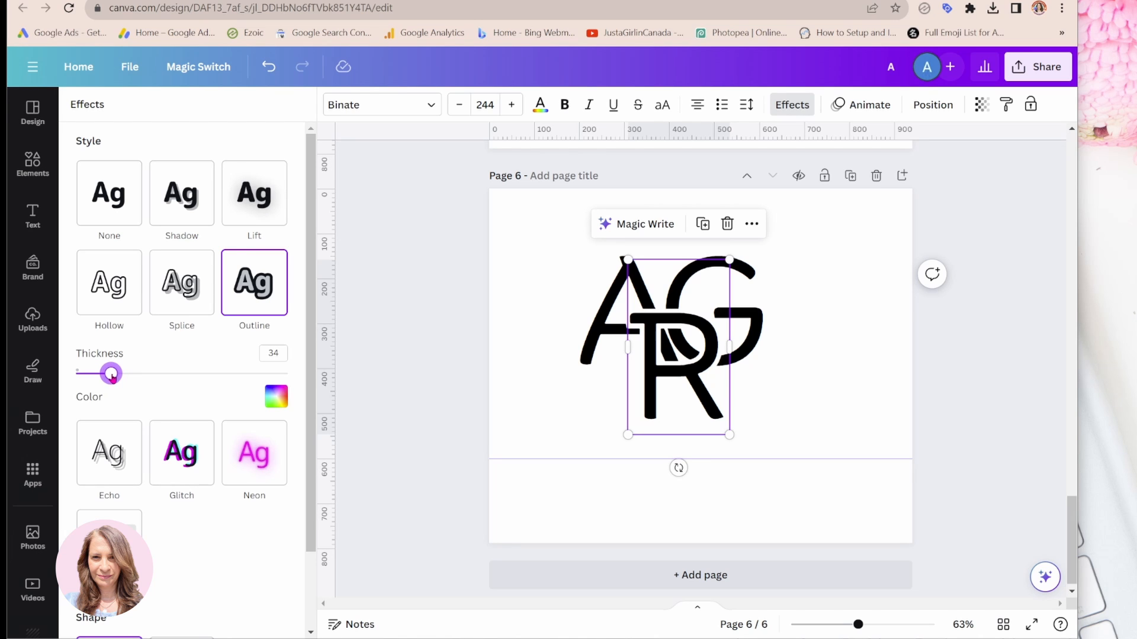
drag(649, 404, 640, 399)
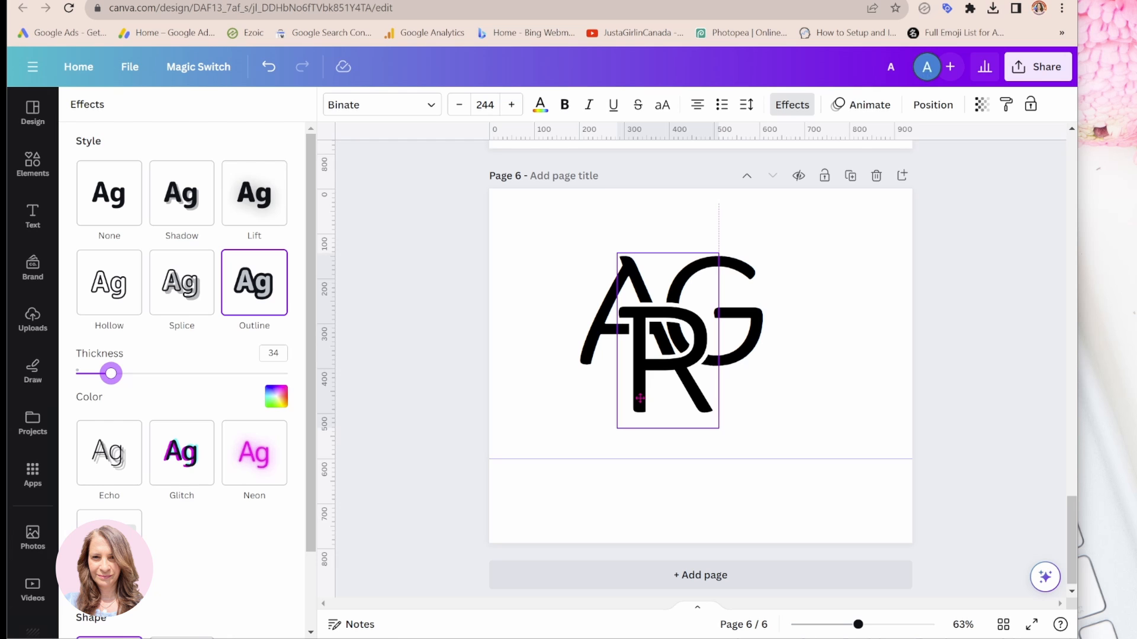
click(802, 360)
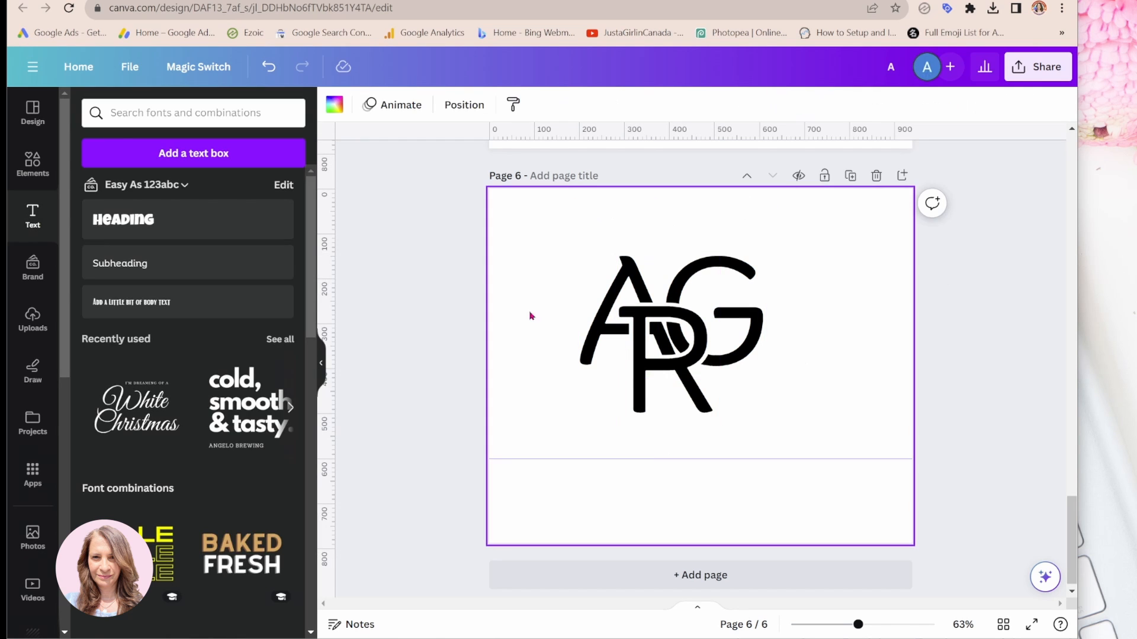
Step: Select all three letters of the monogram and move them together slightly down and right, nearer the page center
drag(529, 280, 871, 436)
drag(664, 373, 673, 393)
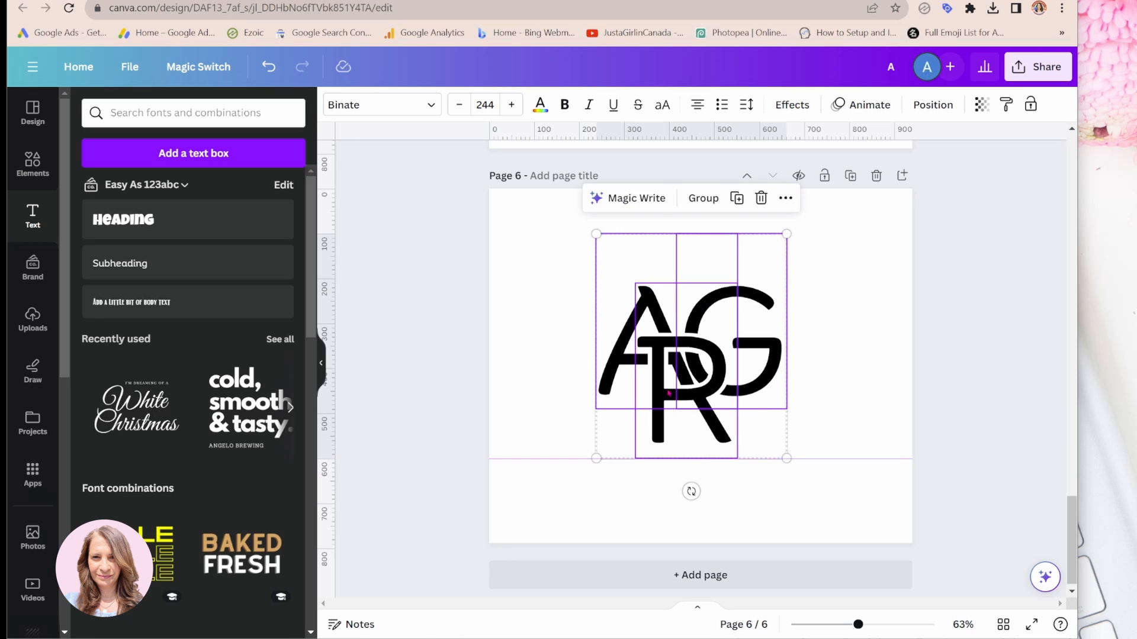
click(558, 338)
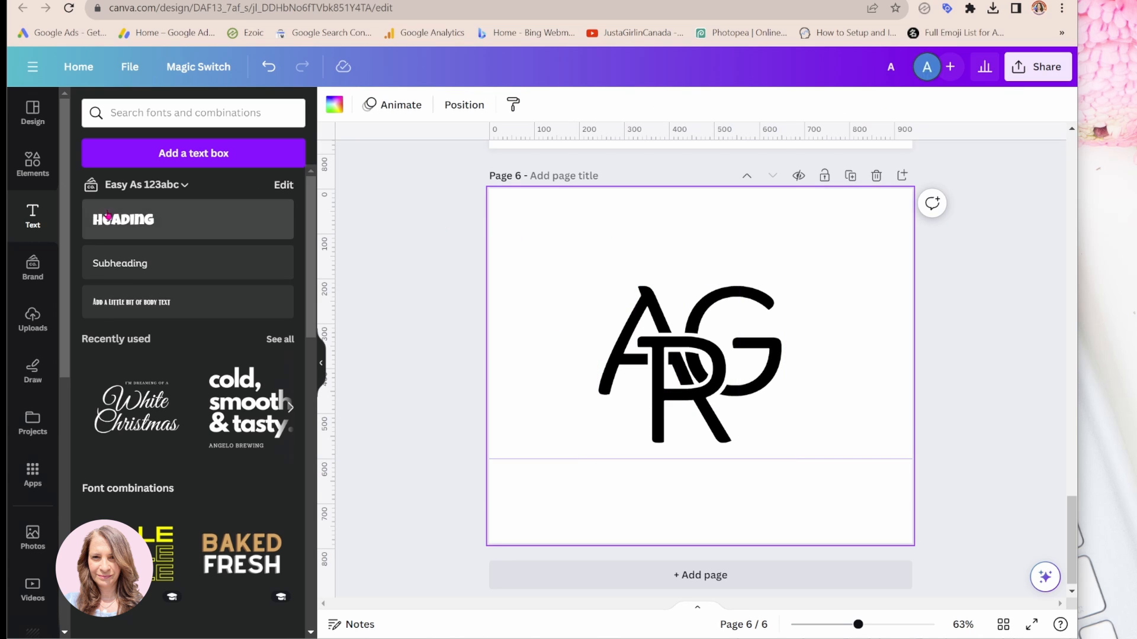
Step: Clear the previous elements search, add a circle shape to page 6 and fill it with black
click(32, 163)
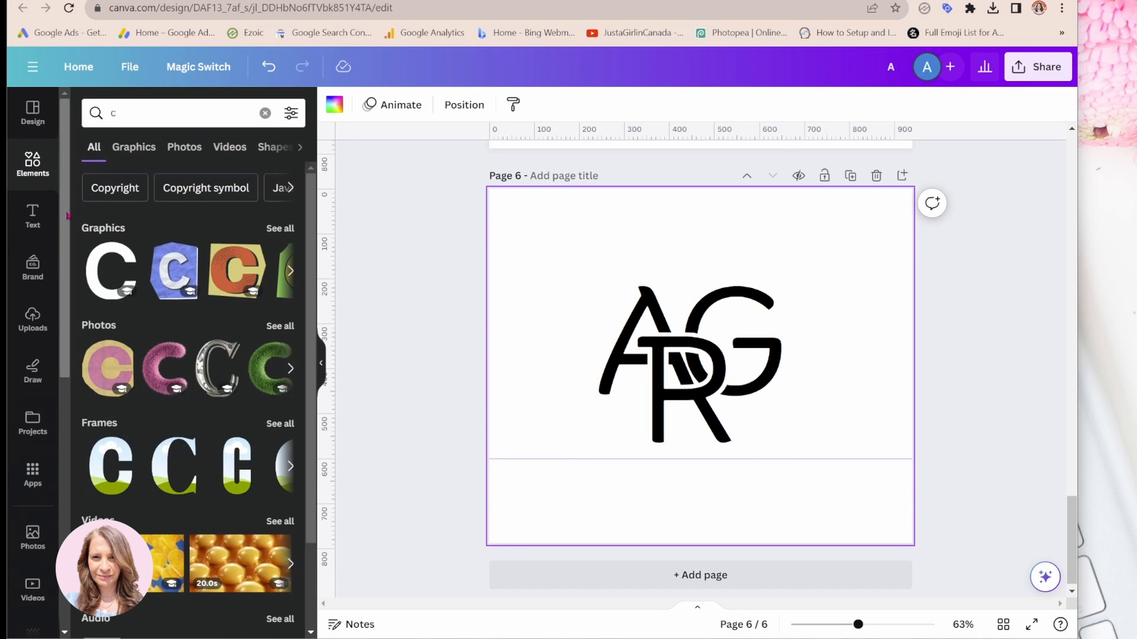
click(264, 113)
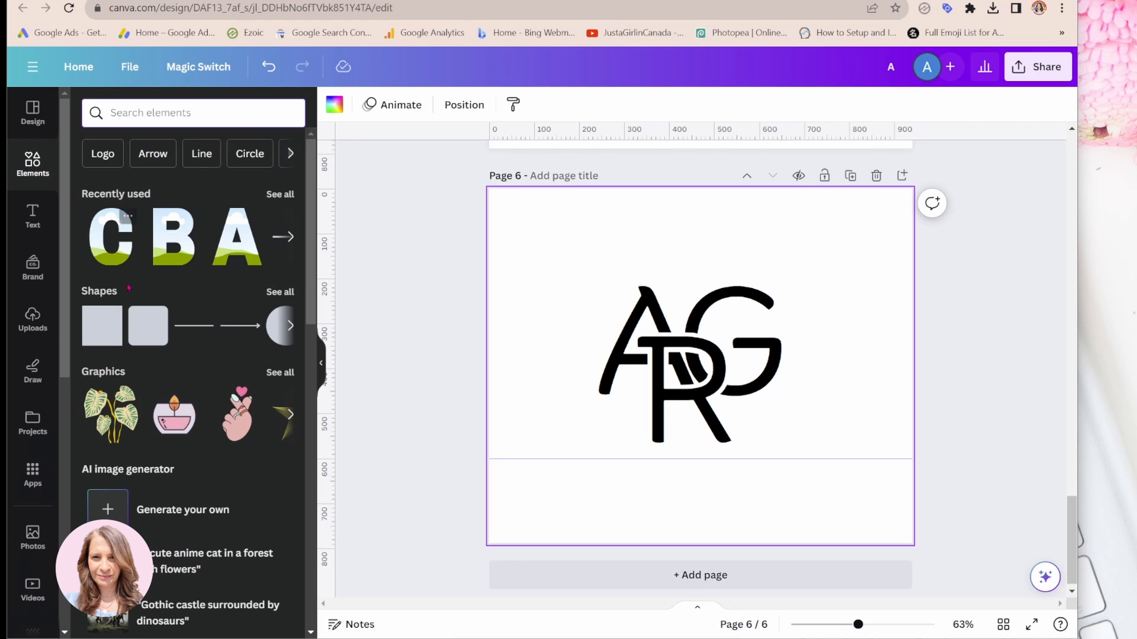
click(273, 337)
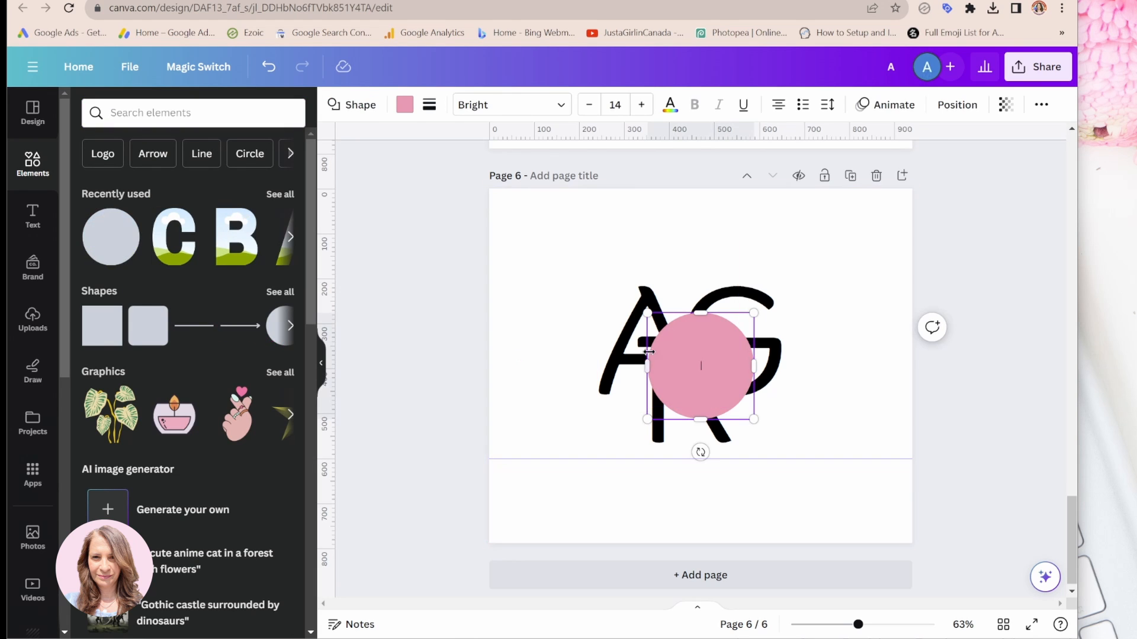
click(404, 105)
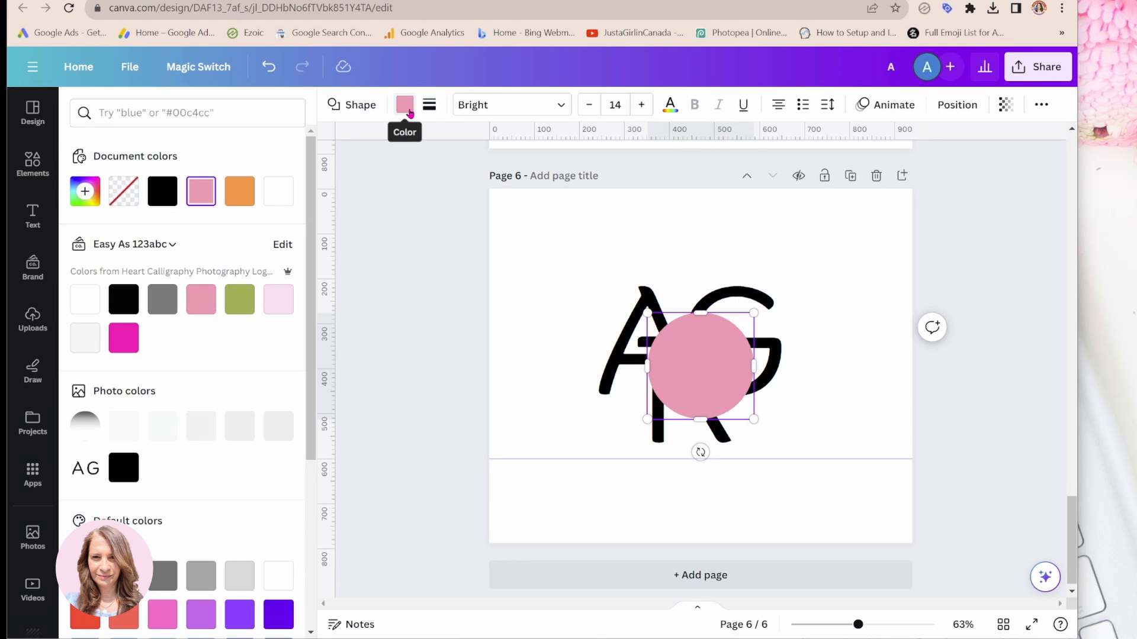
click(169, 196)
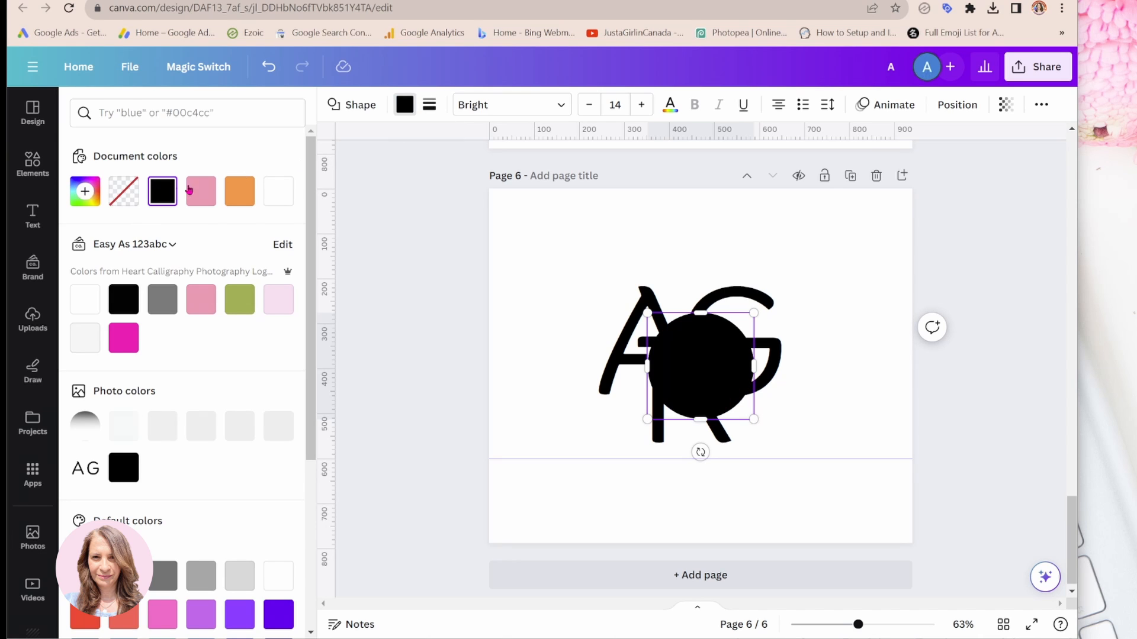
Step: Remove the circle's fill colour and give it a solid border with a weight of 10
click(132, 196)
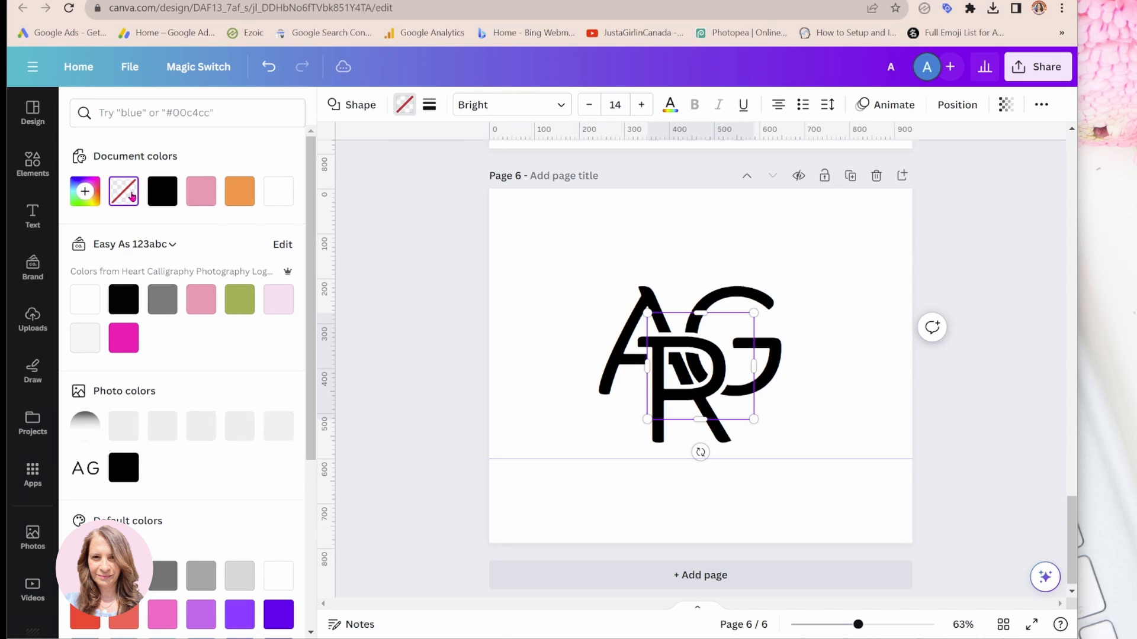
click(429, 105)
click(486, 144)
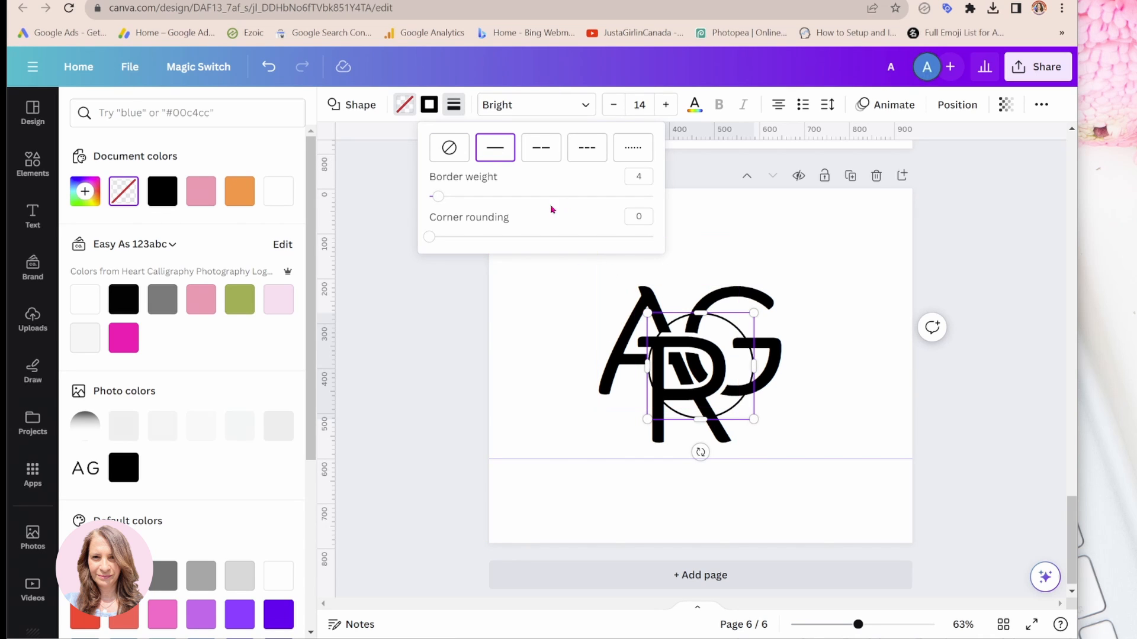
drag(438, 198, 447, 200)
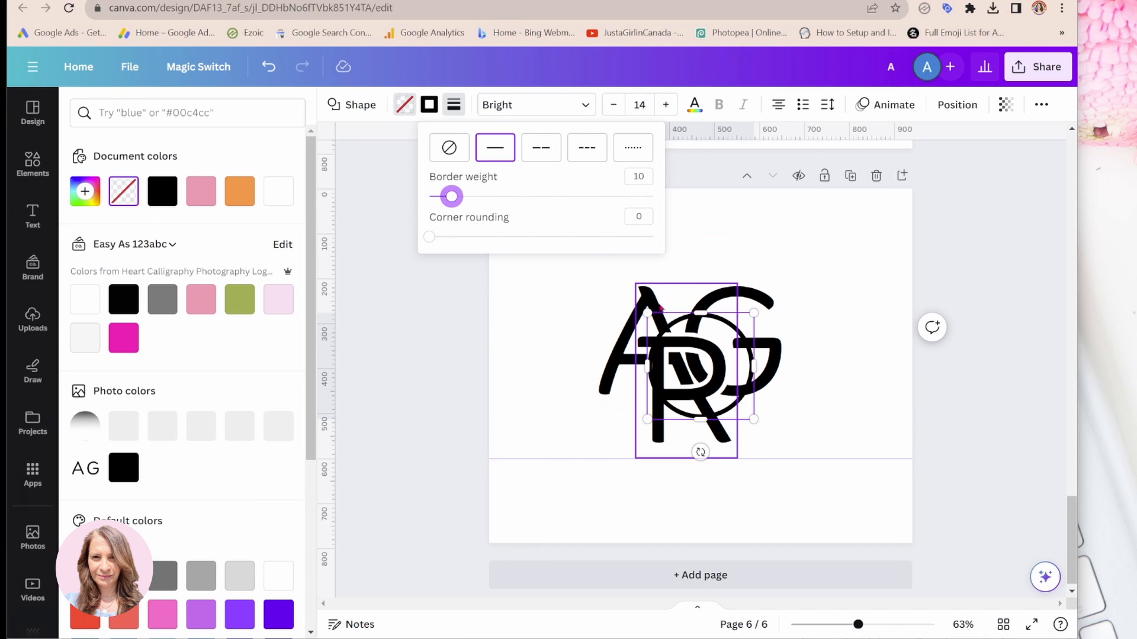
Step: Enlarge the circle outline until it encloses the whole monogram with an even margin around the letters
drag(648, 310, 574, 267)
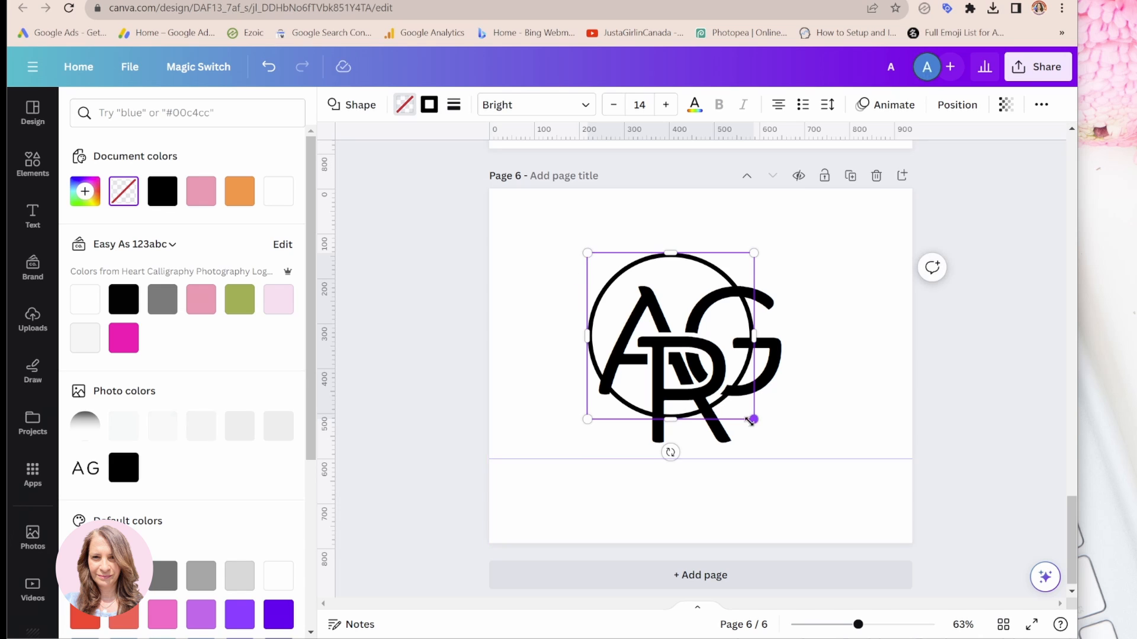
drag(752, 419, 804, 467)
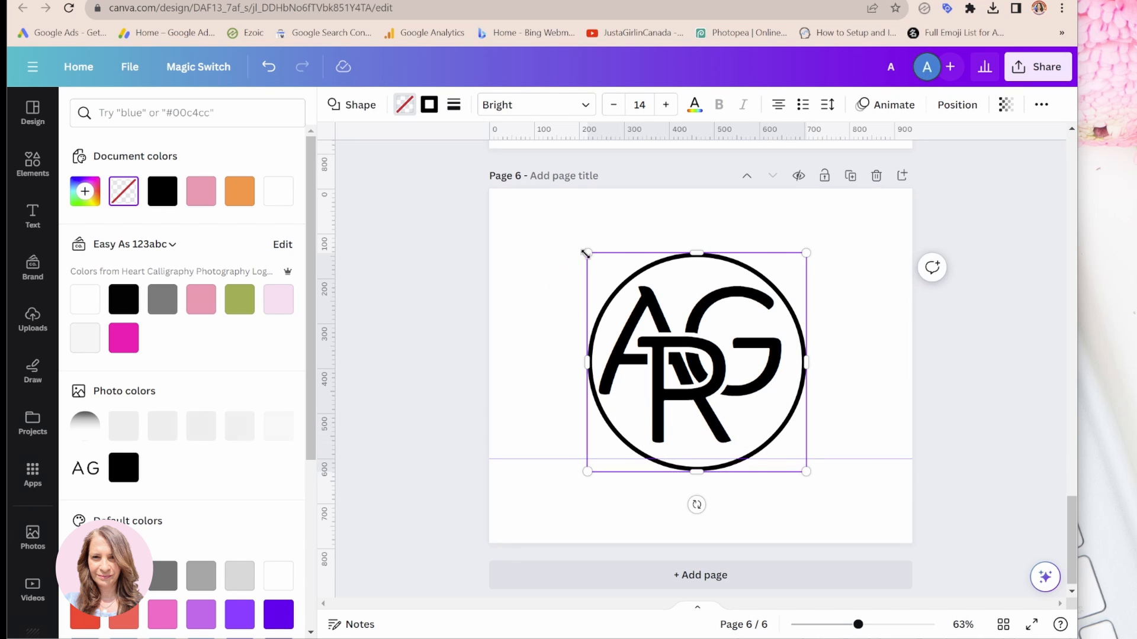
drag(585, 254, 578, 246)
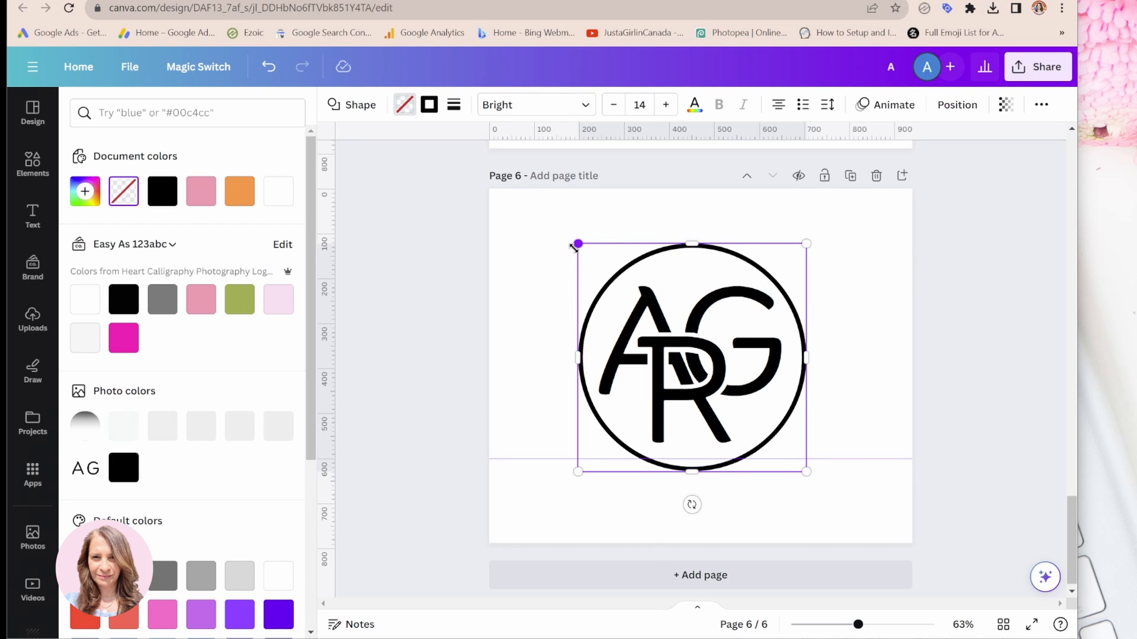
click(529, 347)
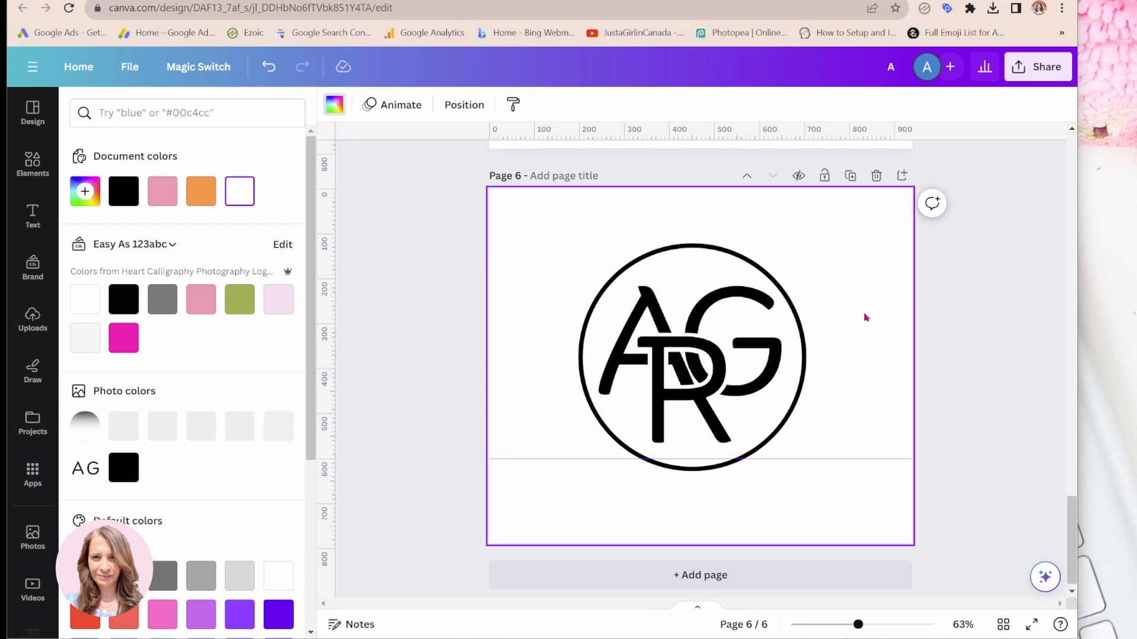
Step: Select the circle and all three letters together and move them slightly down and right to the page's horizontal center
scroll(865, 318, up, 3)
scroll(865, 317, up, 4)
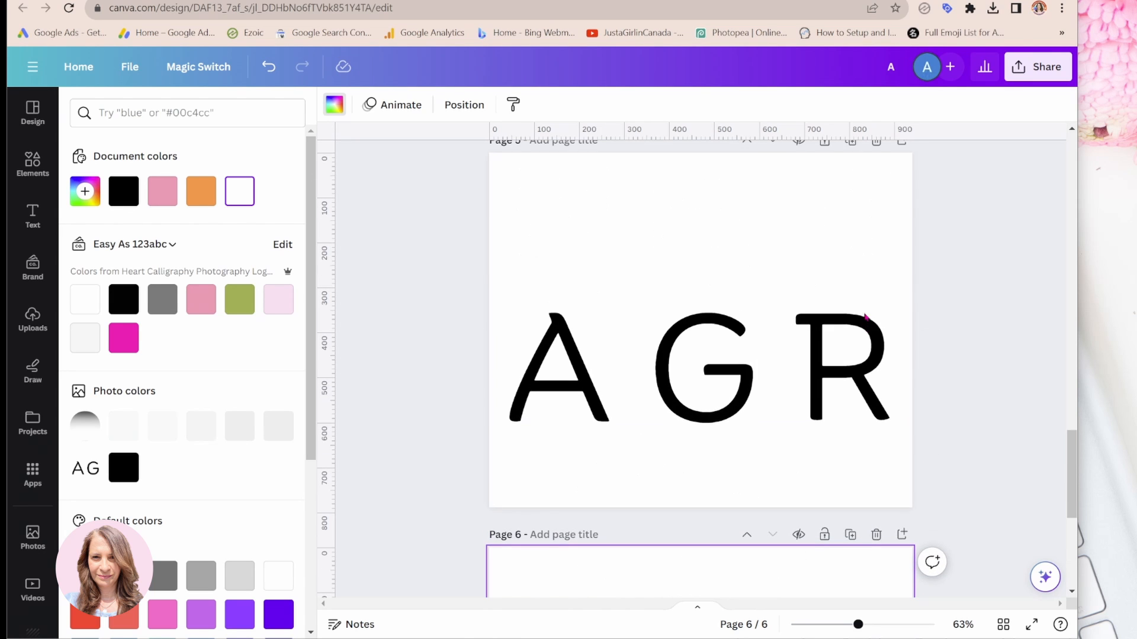
scroll(746, 447, down, 5)
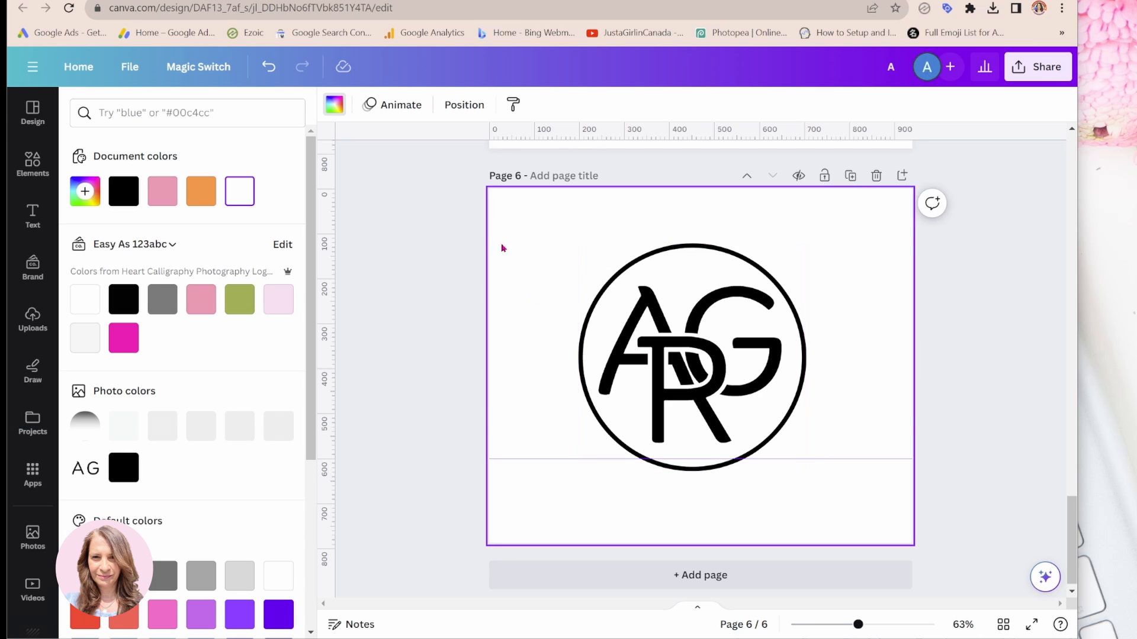
drag(501, 247, 885, 438)
drag(756, 368, 765, 382)
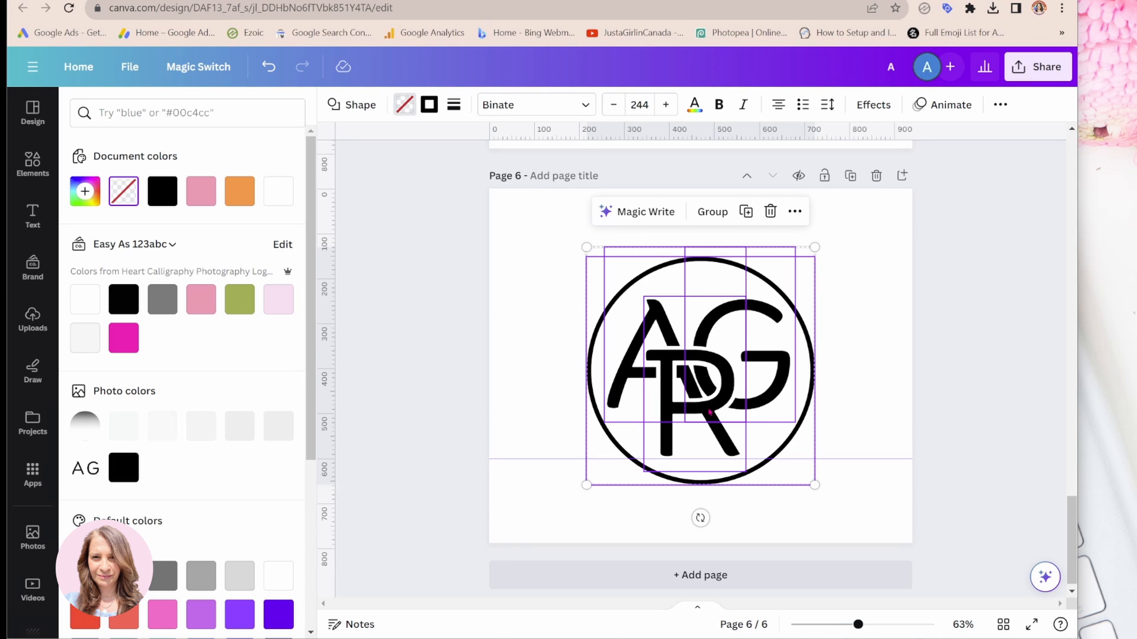
click(845, 301)
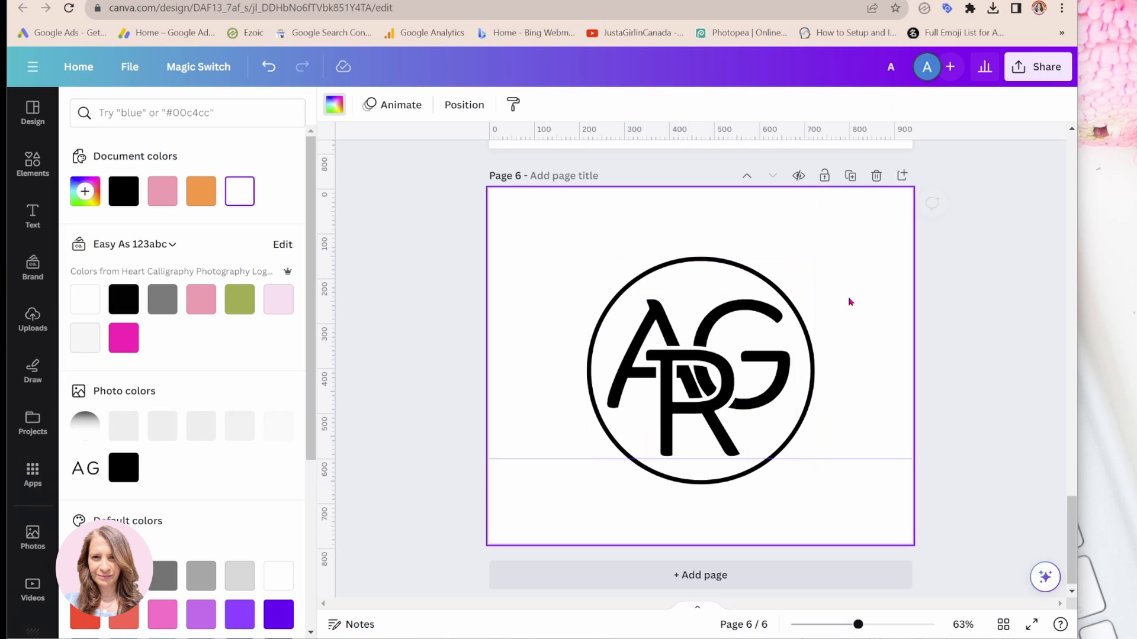
Step: Duplicate page 5, which holds the separate A, G and R letters
scroll(853, 344, up, 6)
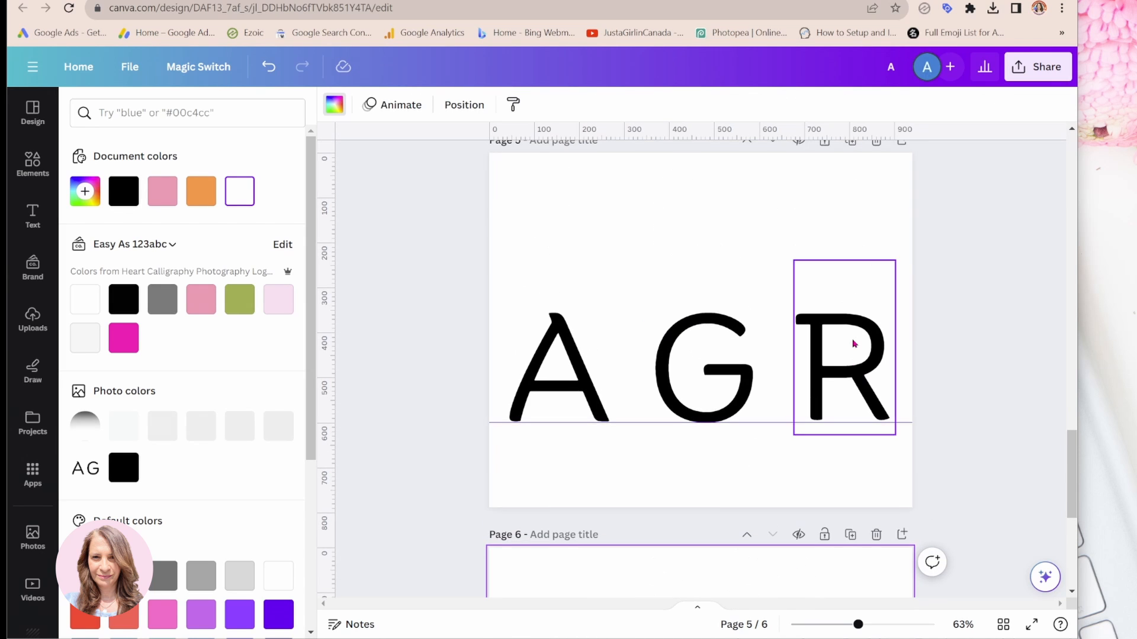
scroll(824, 190, up, 1)
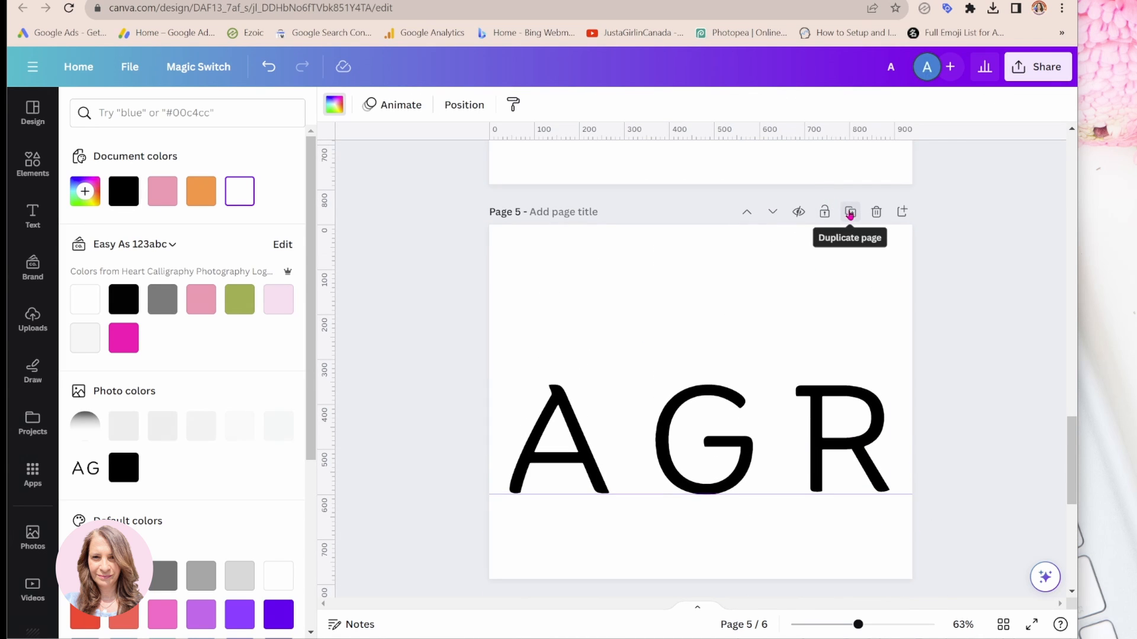
click(850, 212)
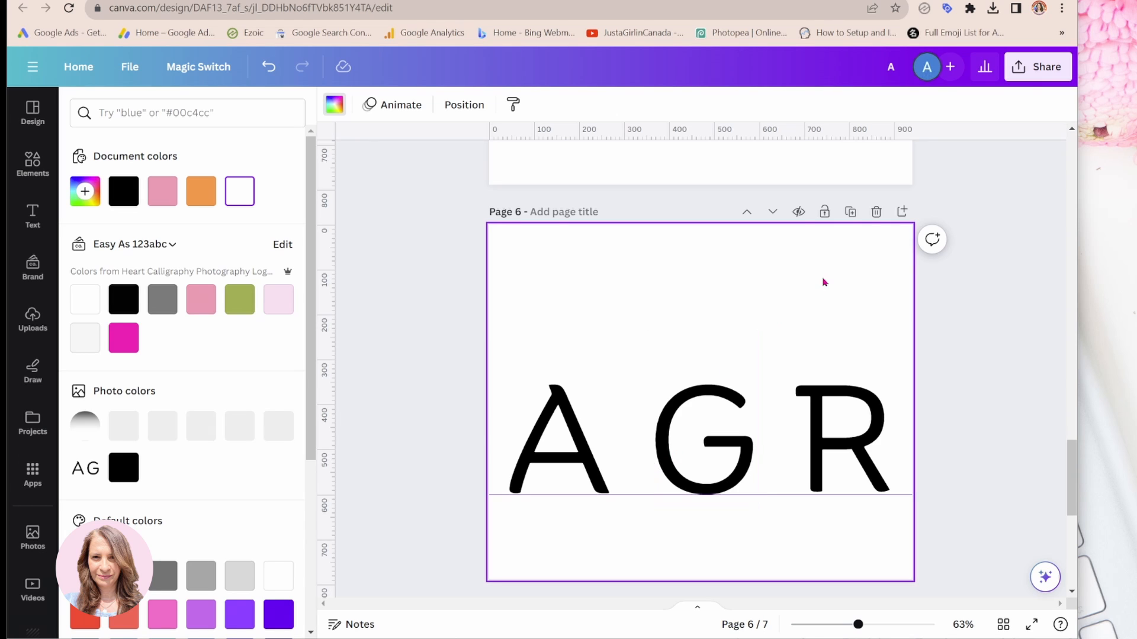
Step: Download only page 6 as a PNG with a transparent background
click(1020, 68)
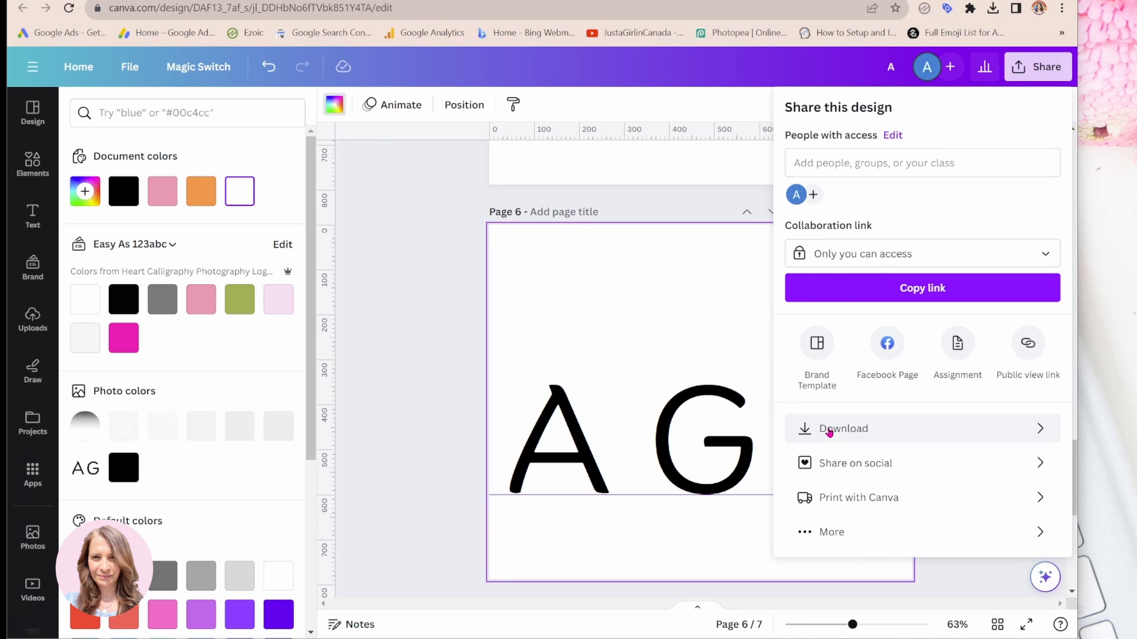
click(862, 429)
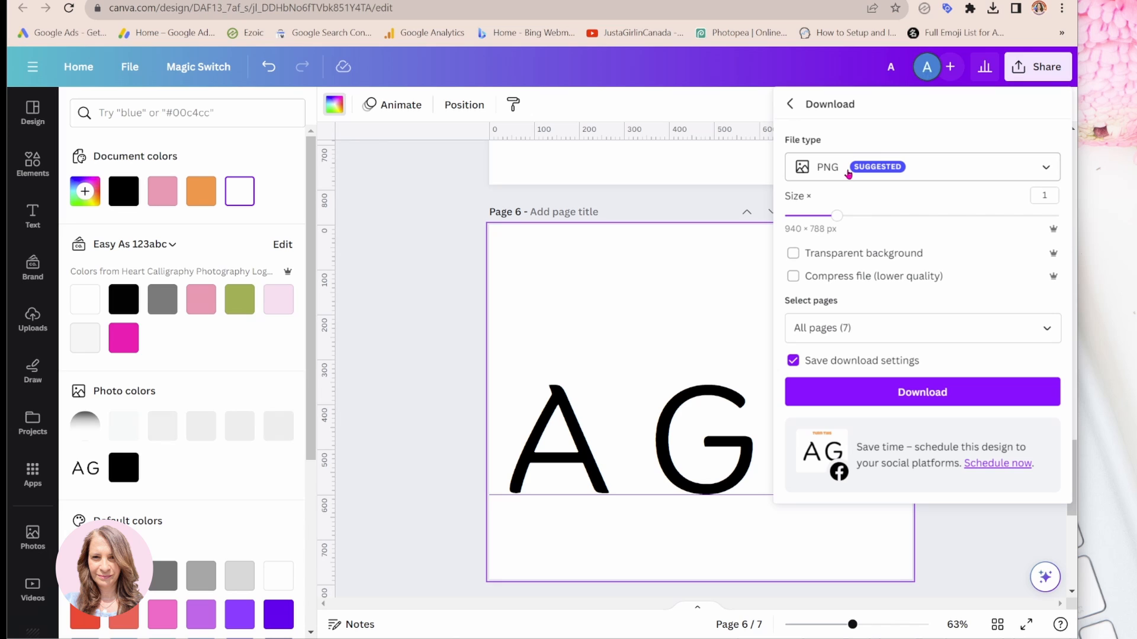
click(793, 254)
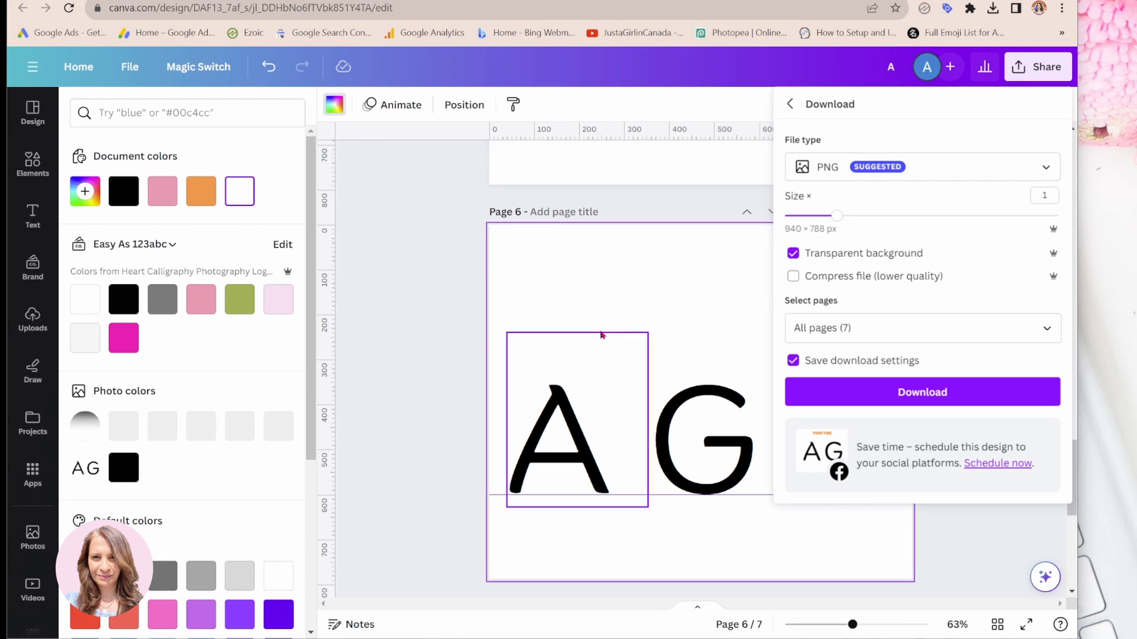
click(1045, 328)
click(1035, 369)
scroll(861, 467, down, 3)
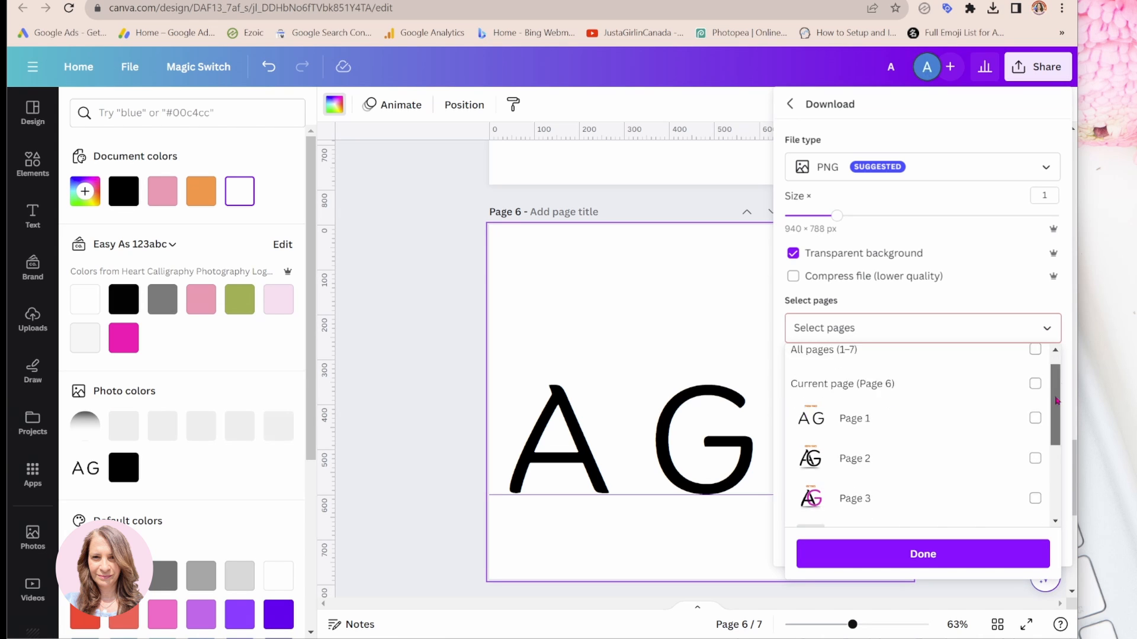
click(1034, 463)
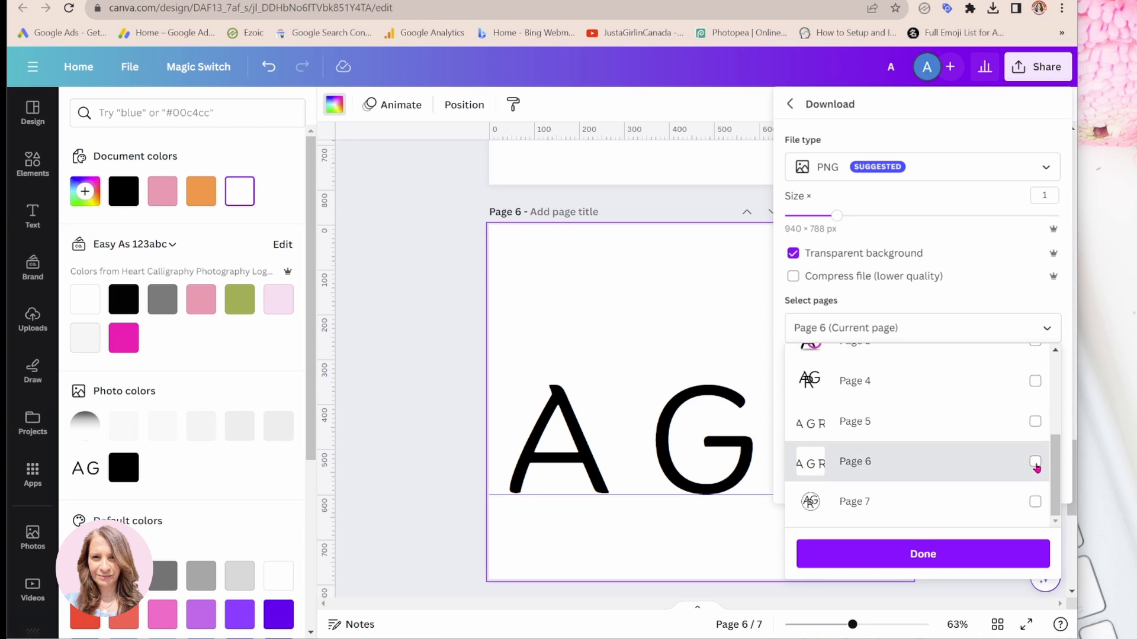
click(986, 554)
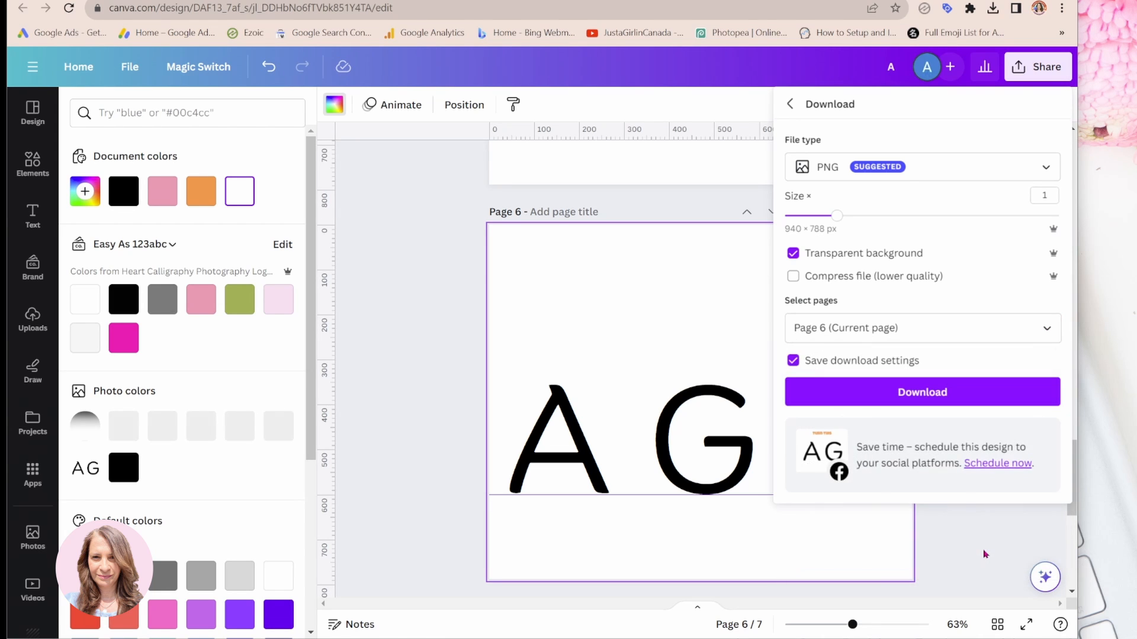
click(936, 403)
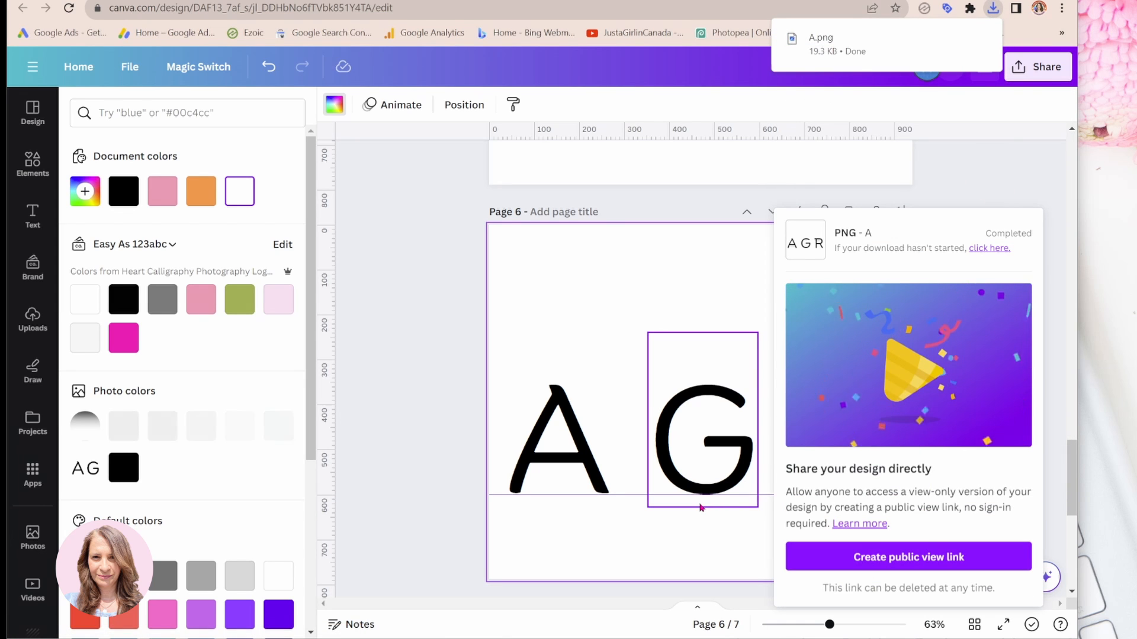
Step: Add a blank page 8 at the end of the design and place the newly downloaded A.png on it
scroll(700, 507, down, 6)
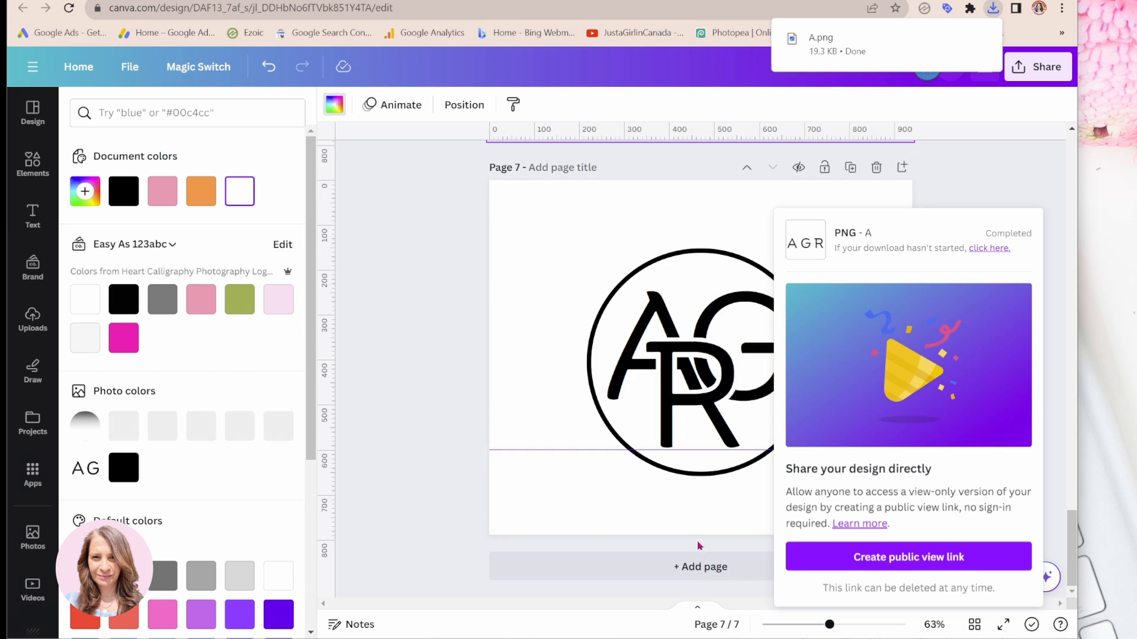
click(678, 568)
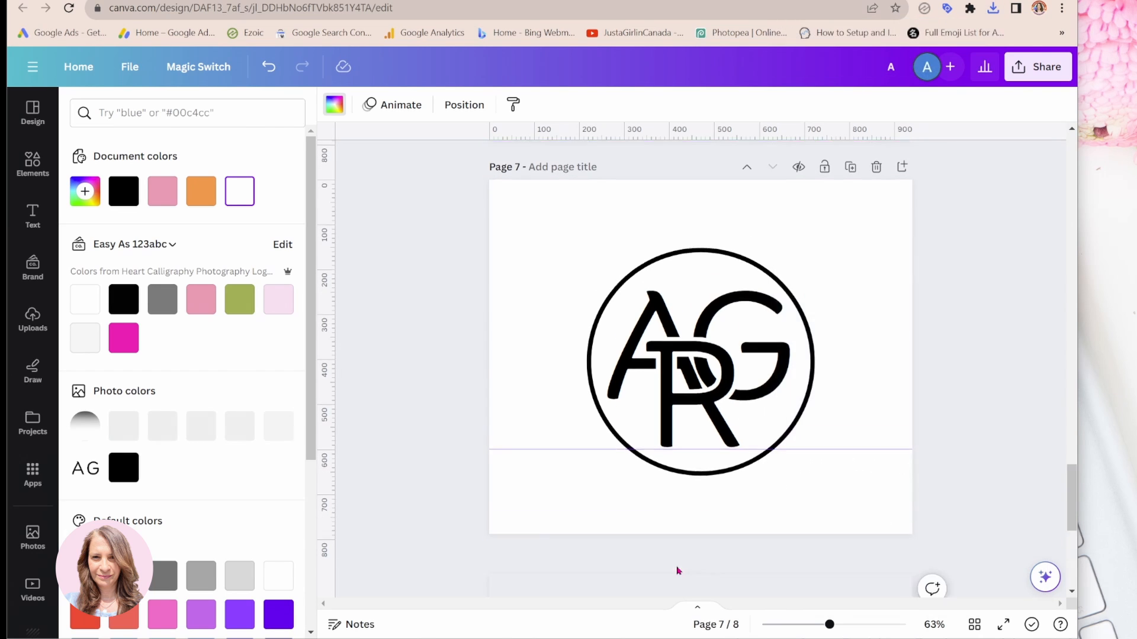
click(993, 8)
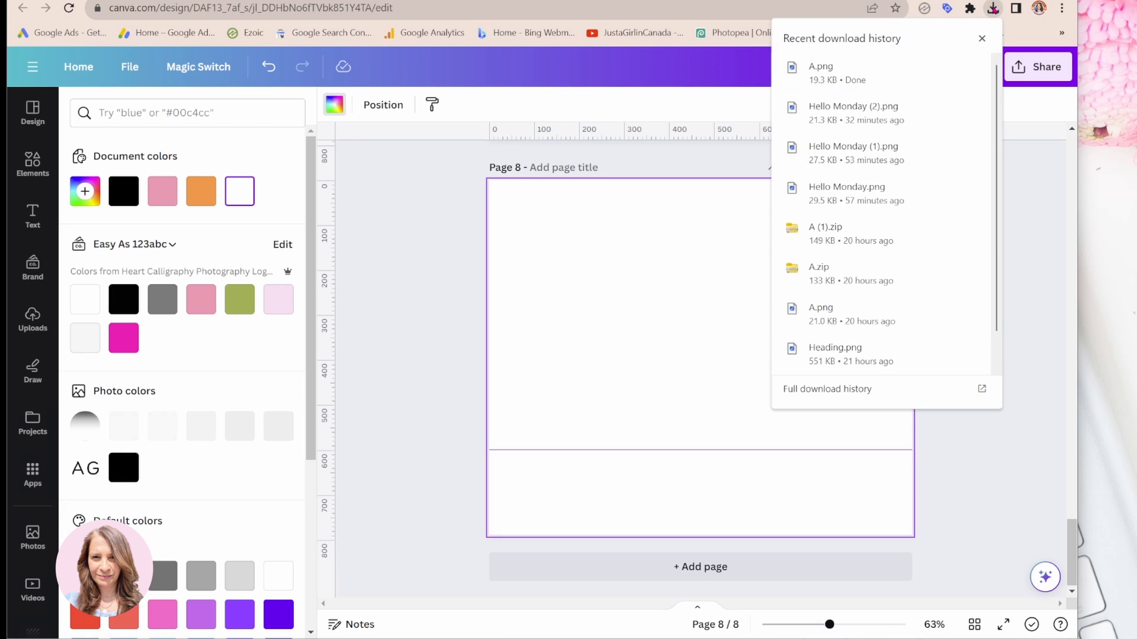
drag(823, 72, 657, 363)
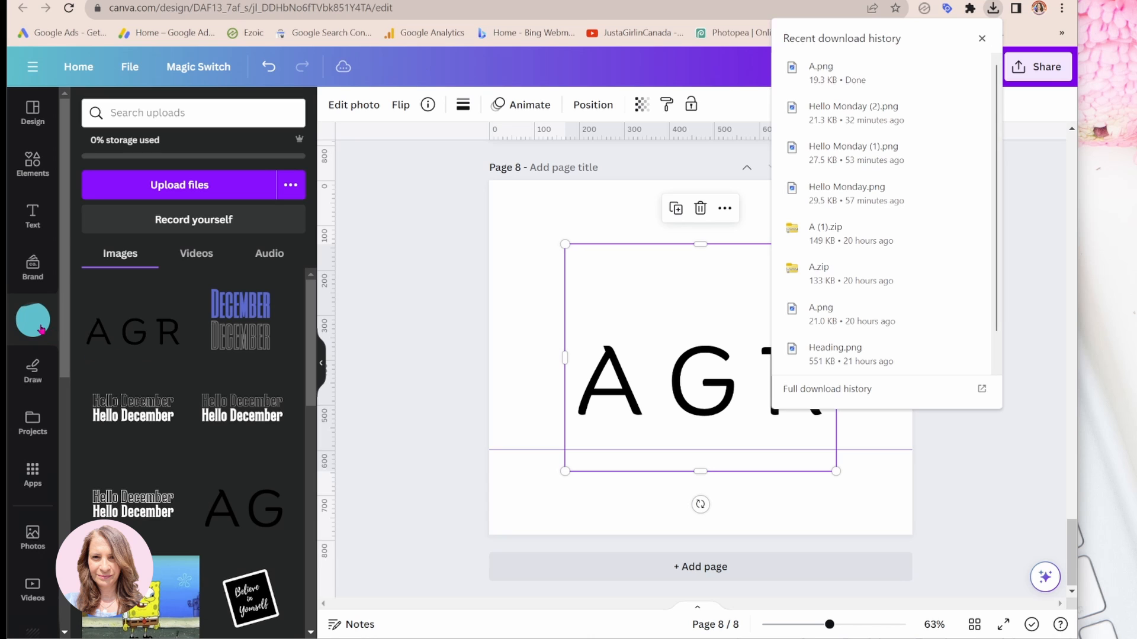
click(533, 228)
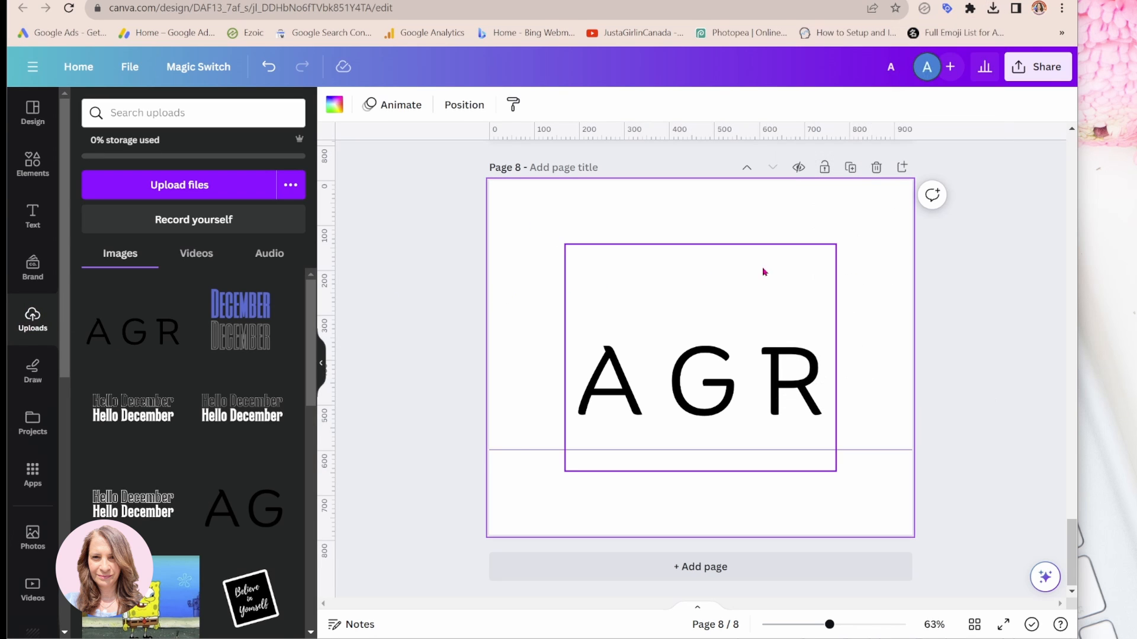
Step: Move the AGR image slightly up and right and crop away the empty space above its letters
drag(655, 388, 688, 377)
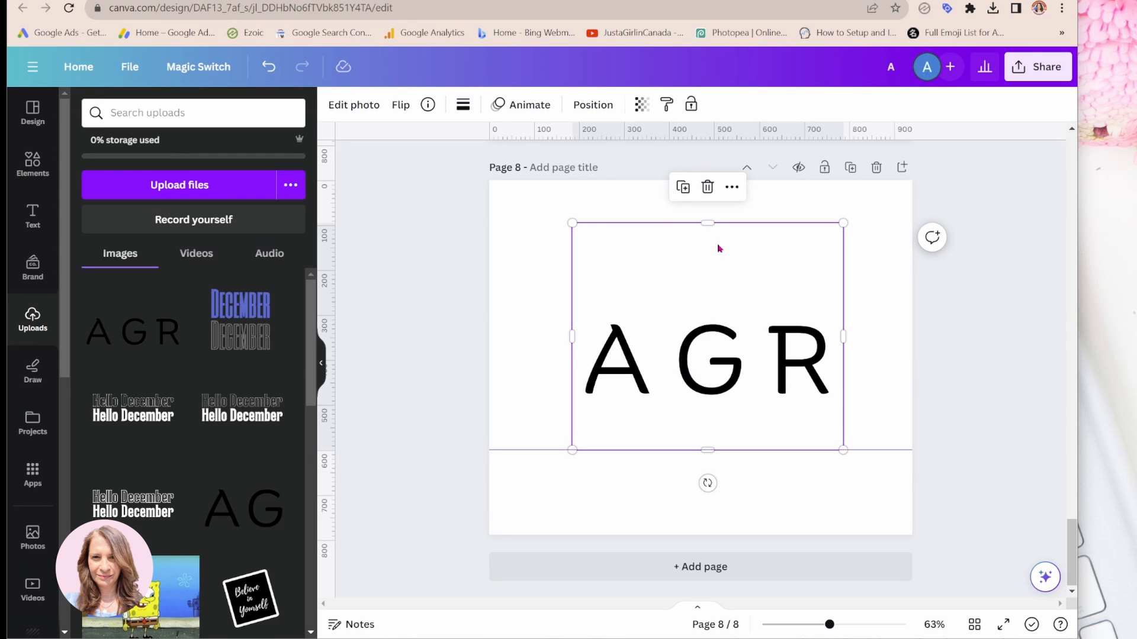
drag(709, 223, 708, 301)
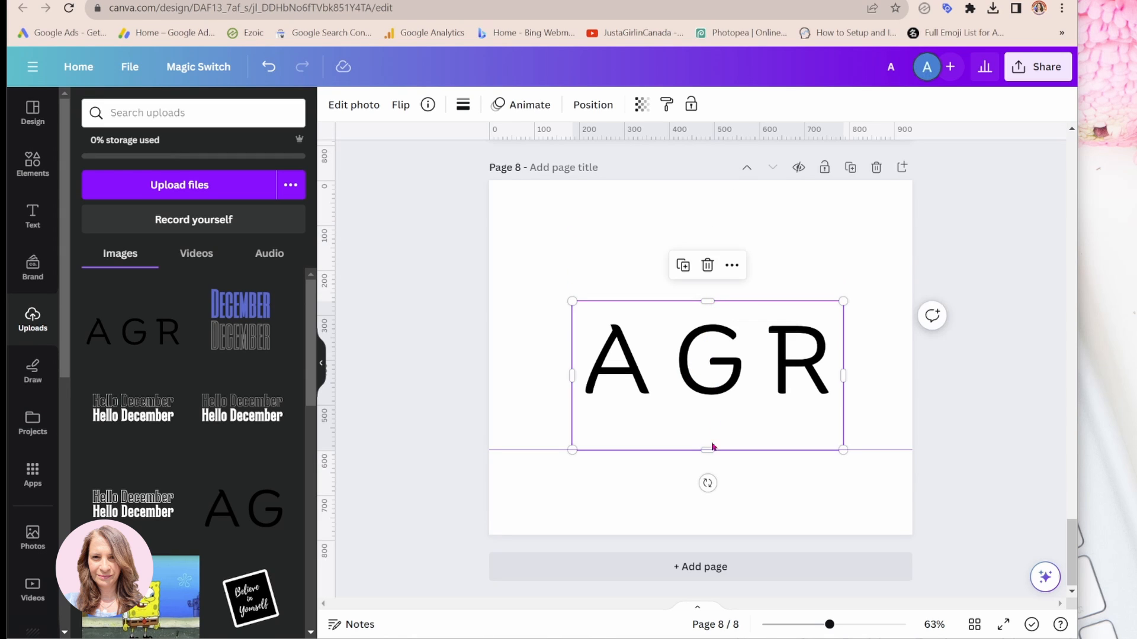
Step: Remove the horizontal ruler guide from page 8
drag(710, 449, 715, 423)
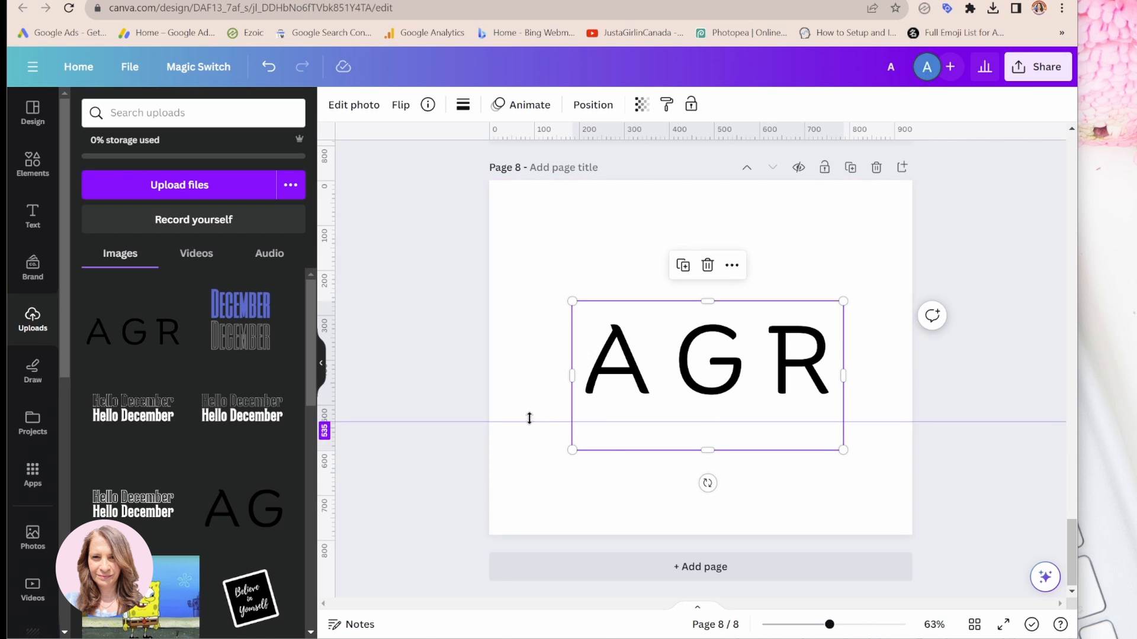
drag(526, 419, 527, 563)
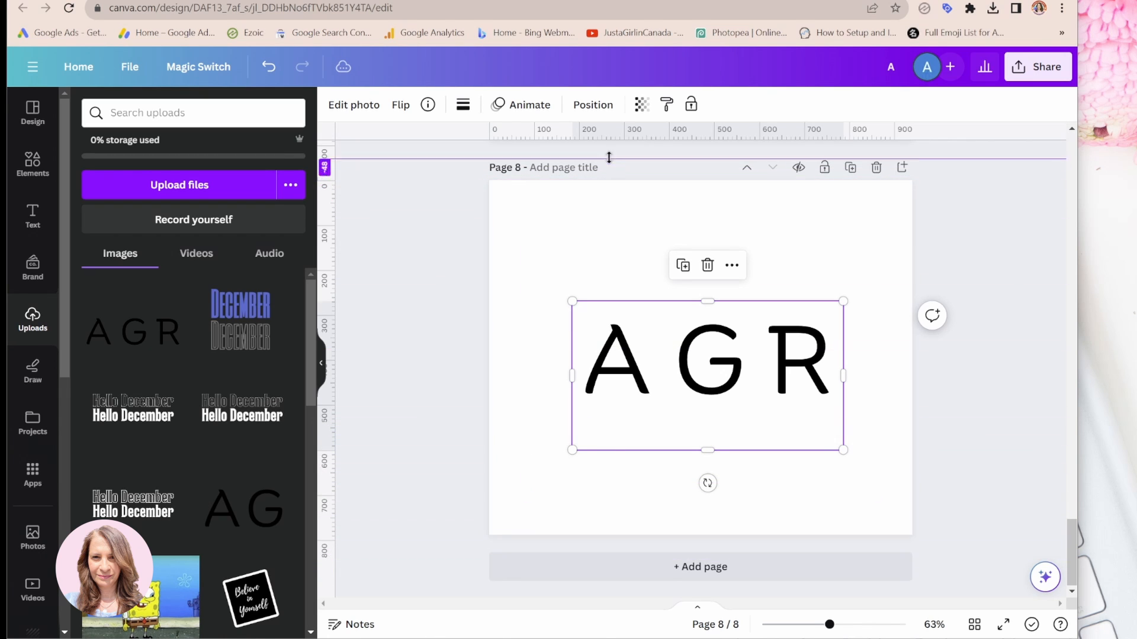
click(560, 394)
Step: Duplicate the AGR image twice and arrange the three copies in a vertical stack on page 8
mouse_move(685, 382)
mouse_down()
mouse_move(690, 359)
mouse_move(681, 358)
mouse_move(693, 362)
mouse_up()
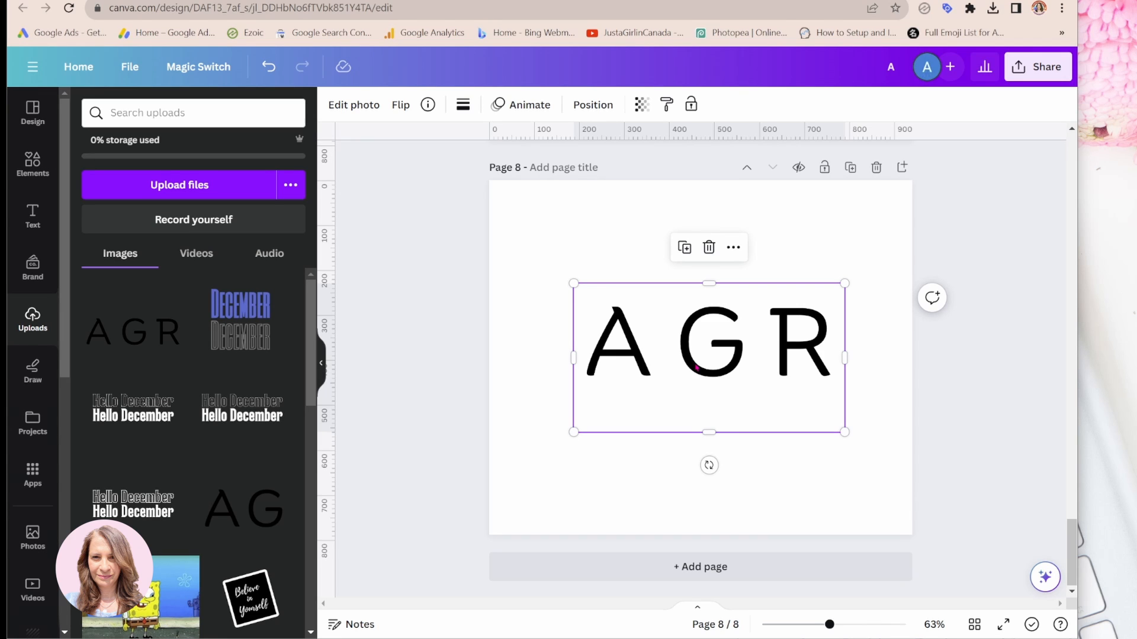
click(685, 247)
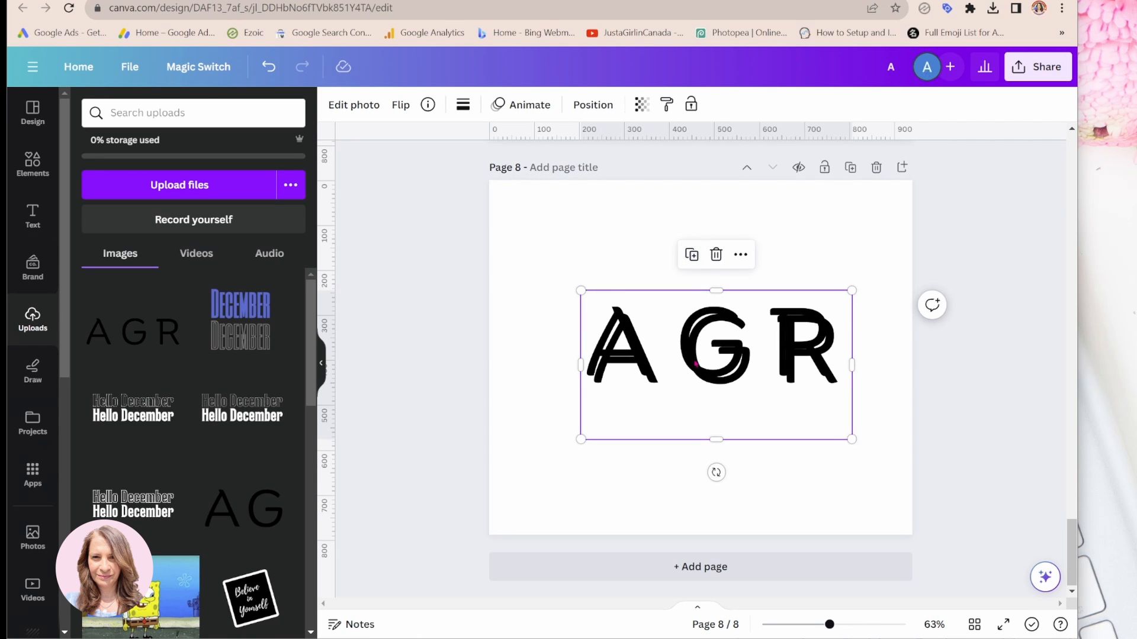
drag(697, 360, 681, 445)
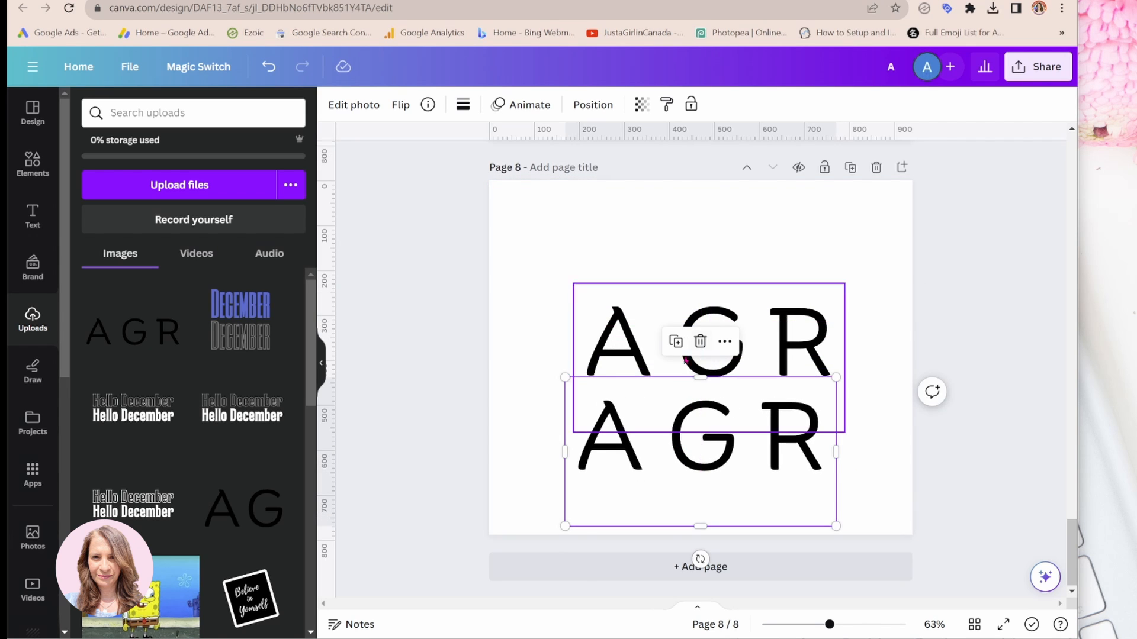
click(675, 338)
drag(699, 487, 710, 198)
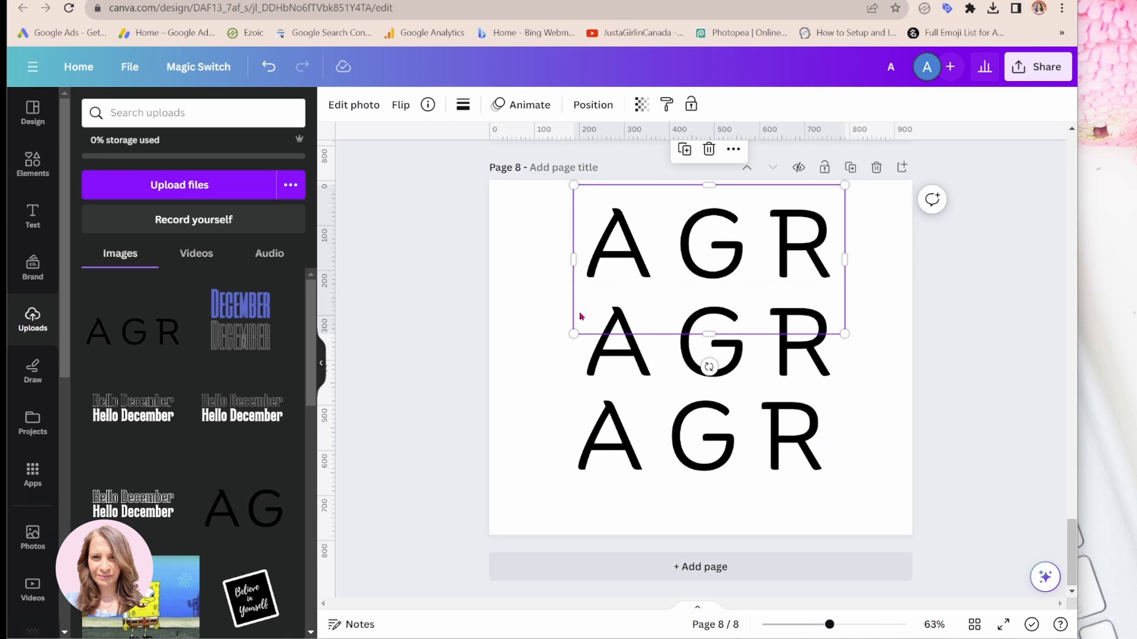
click(540, 331)
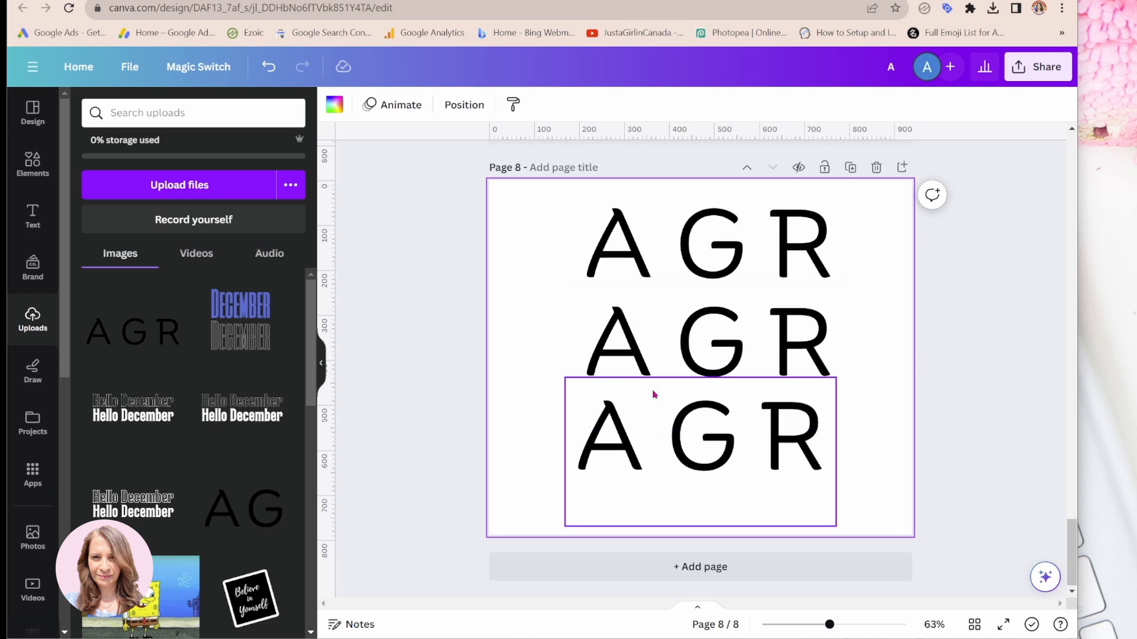
Step: Apply the Myrtle duotone effect to the top AGR image on page 8
click(633, 265)
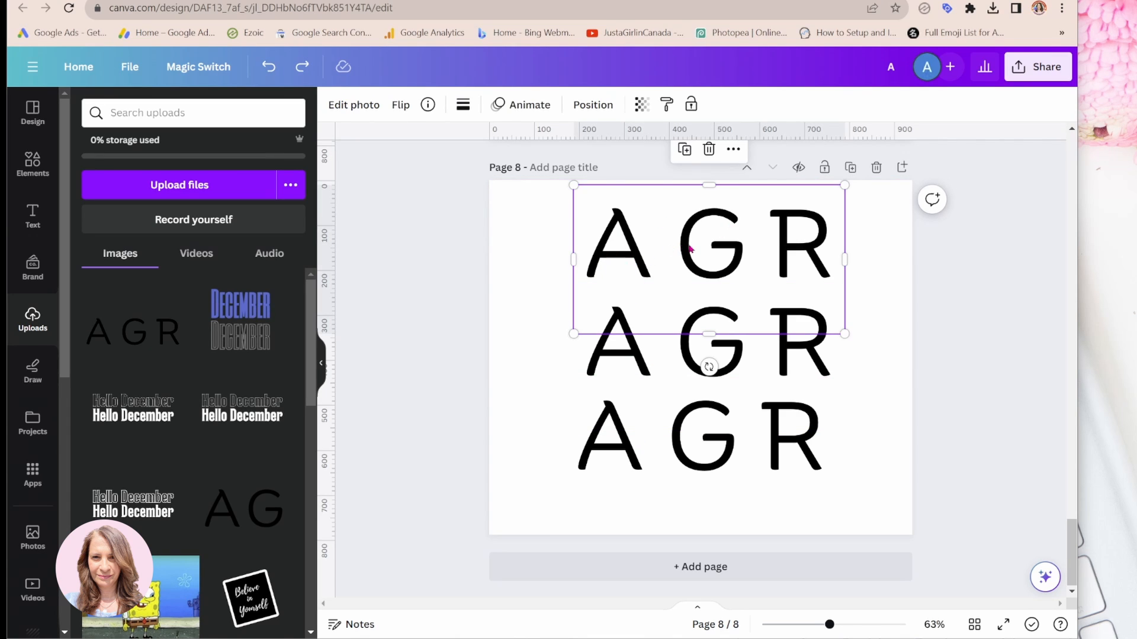
click(356, 106)
scroll(245, 425, down, 3)
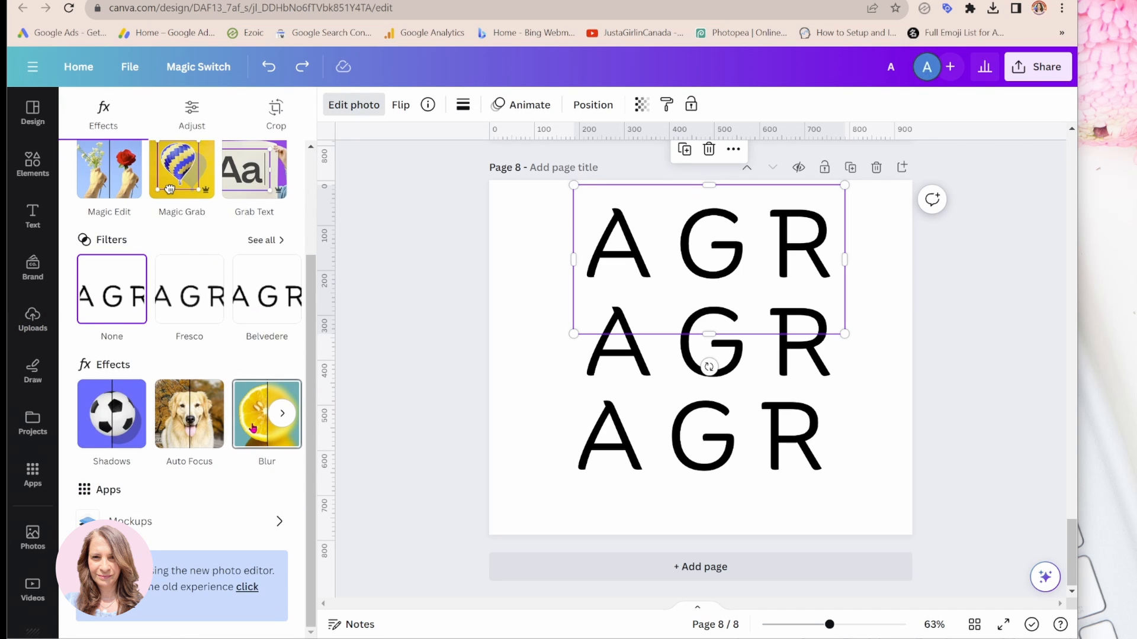
click(277, 417)
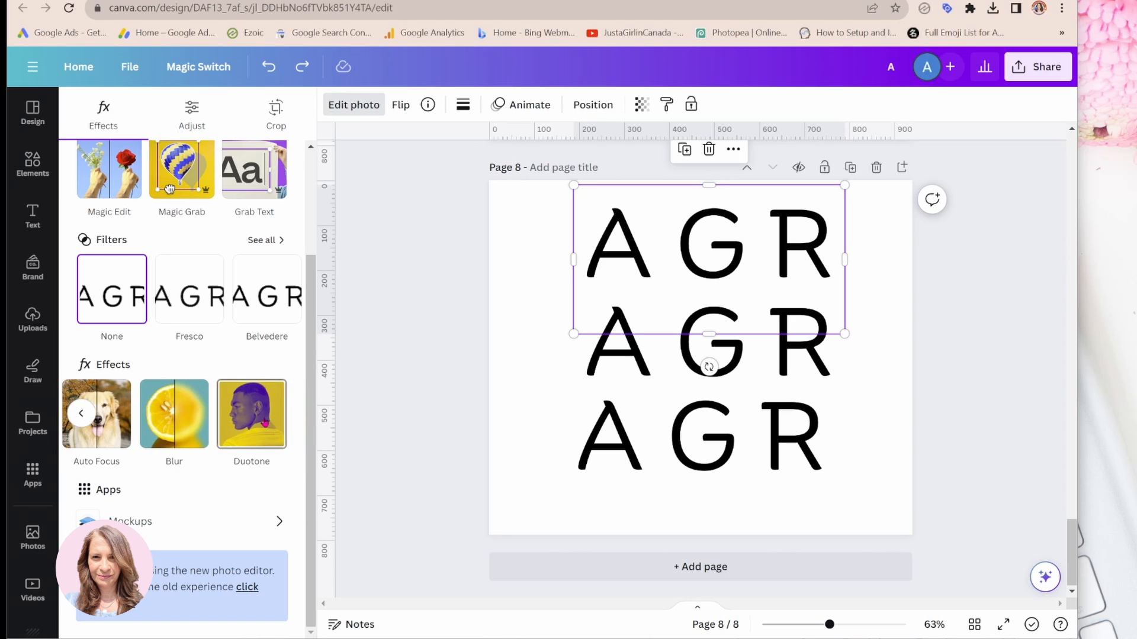
click(264, 422)
scroll(264, 422, down, 1)
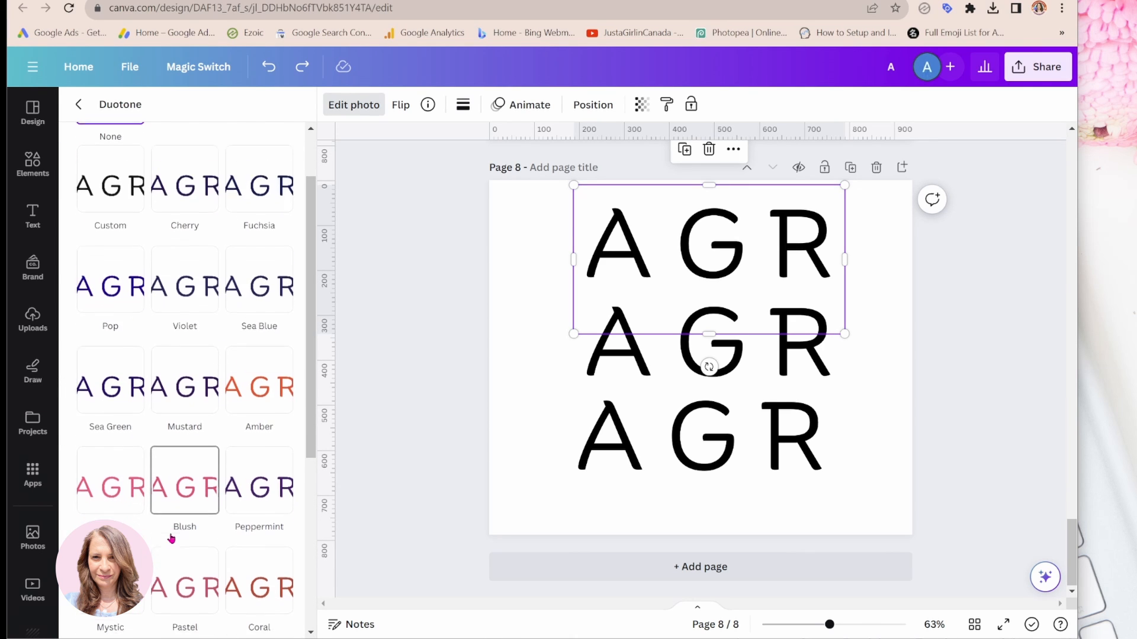
scroll(165, 521, down, 4)
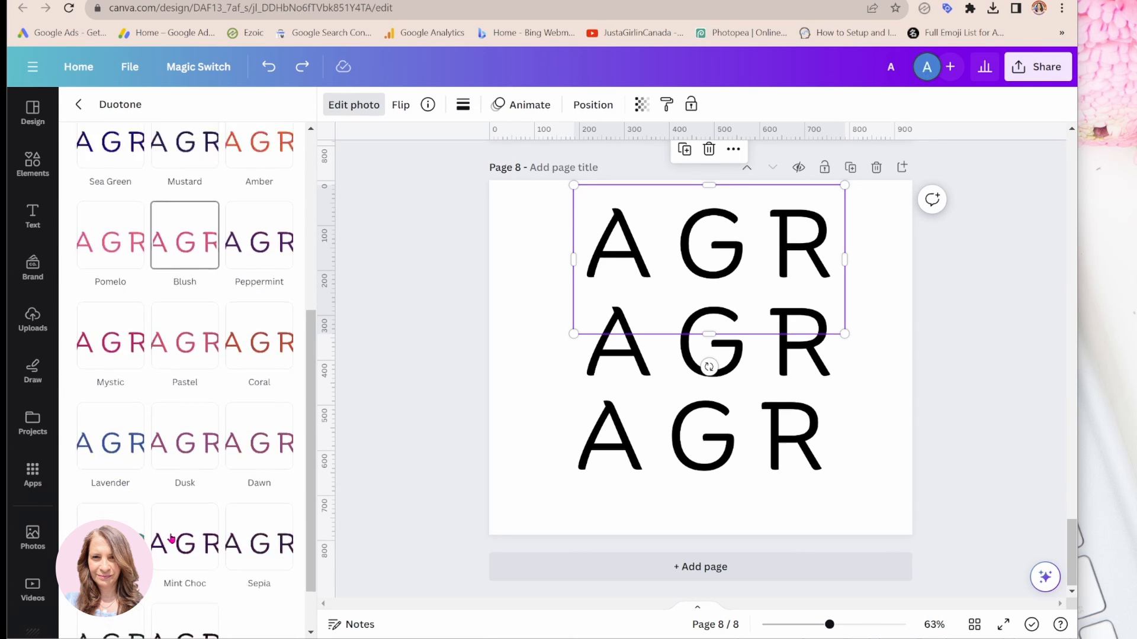
click(107, 507)
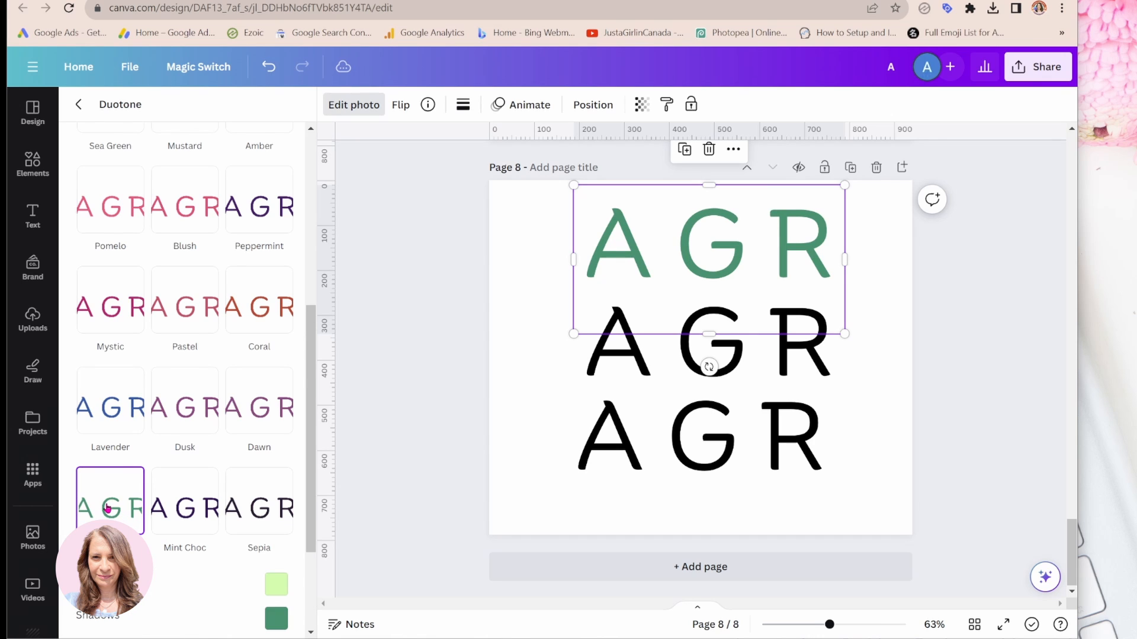
Step: Apply a Custom duotone to the bottom AGR image with the shadows colour set to pink #FF00B0
click(604, 372)
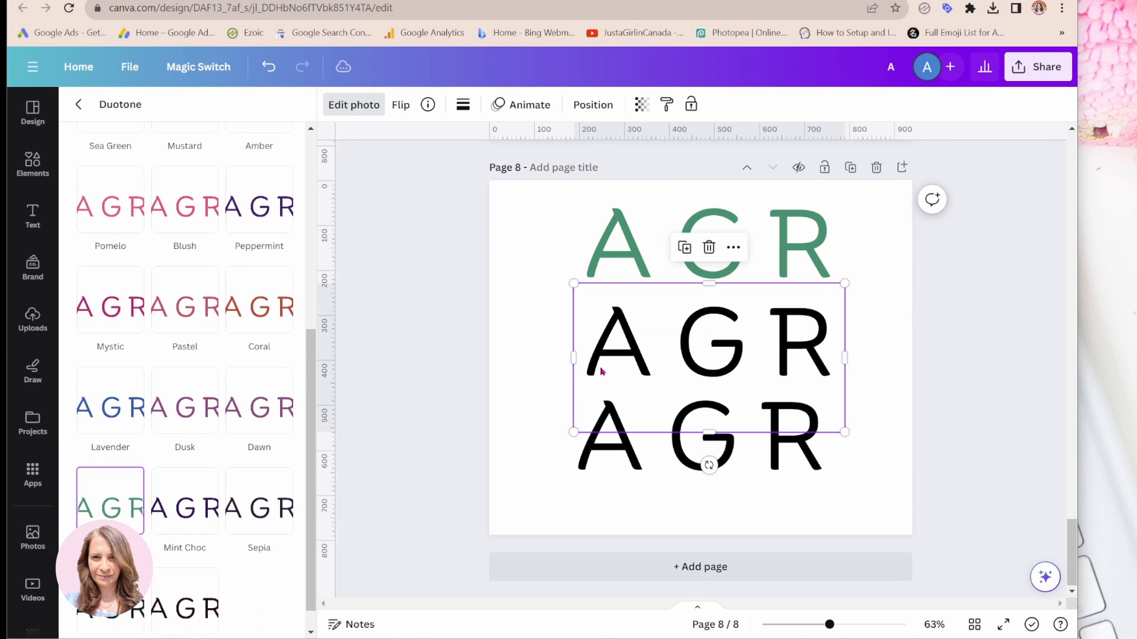
scroll(160, 431, down, 1)
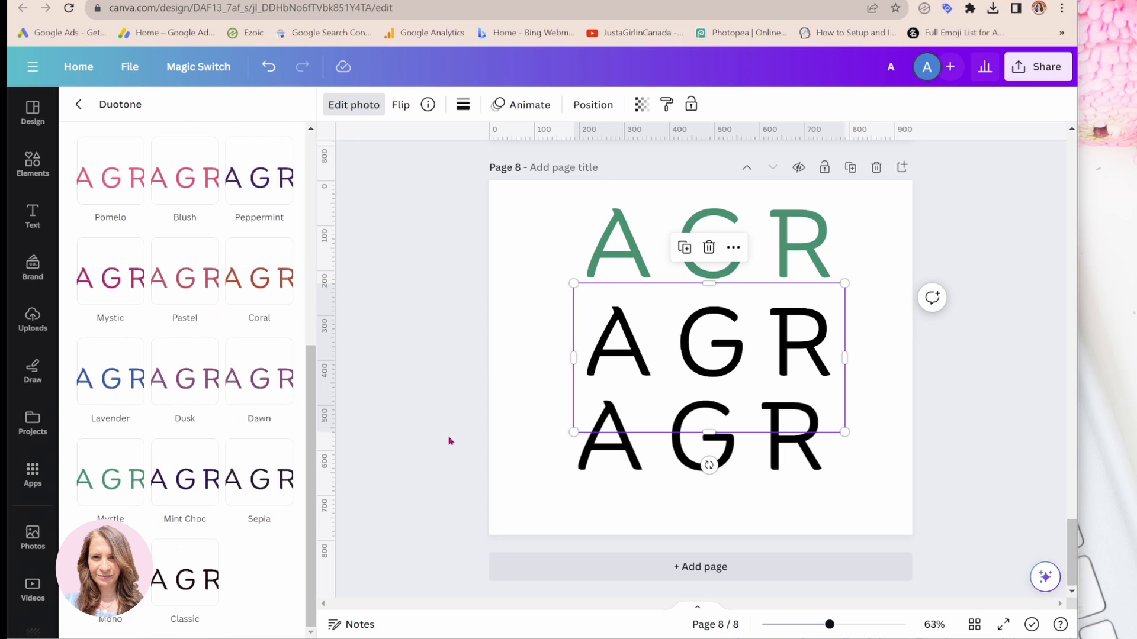
click(589, 471)
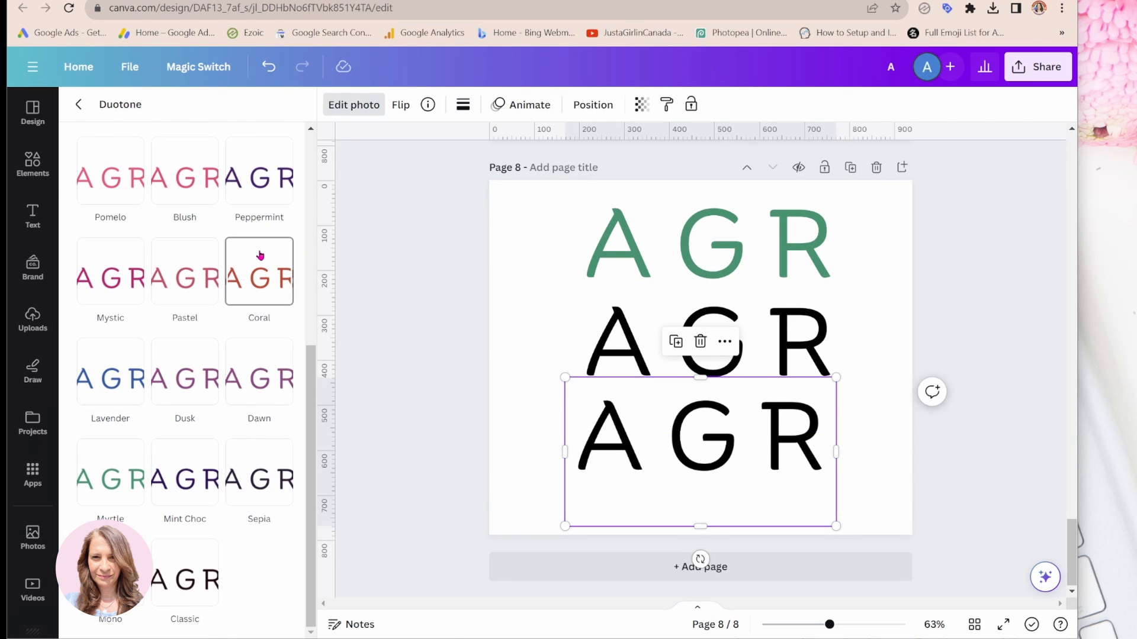
scroll(259, 256, up, 5)
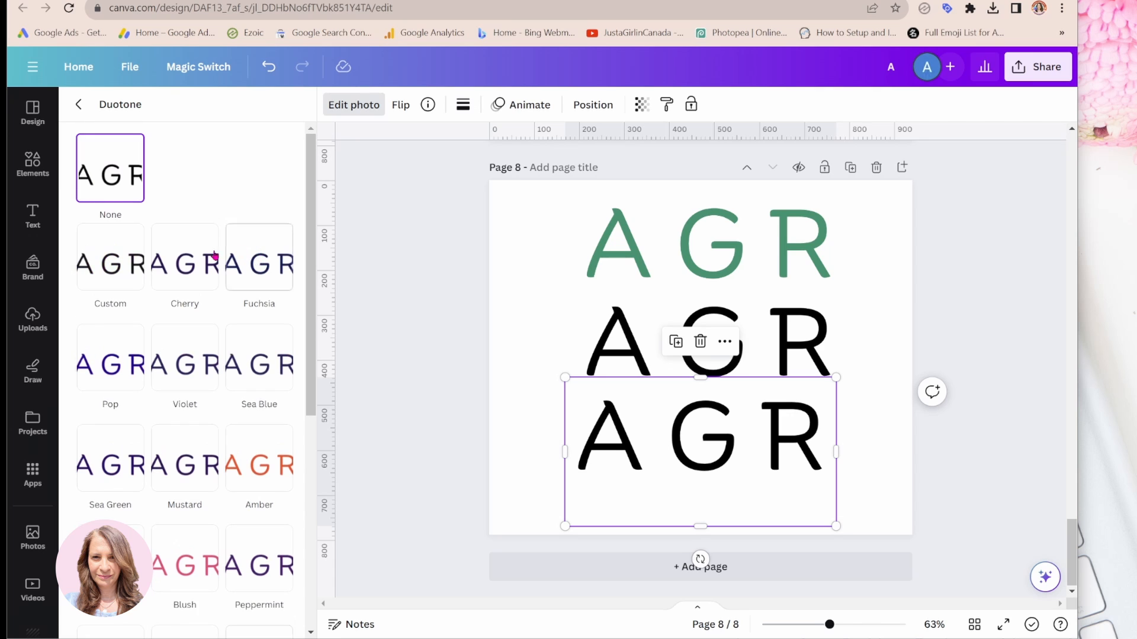
click(110, 264)
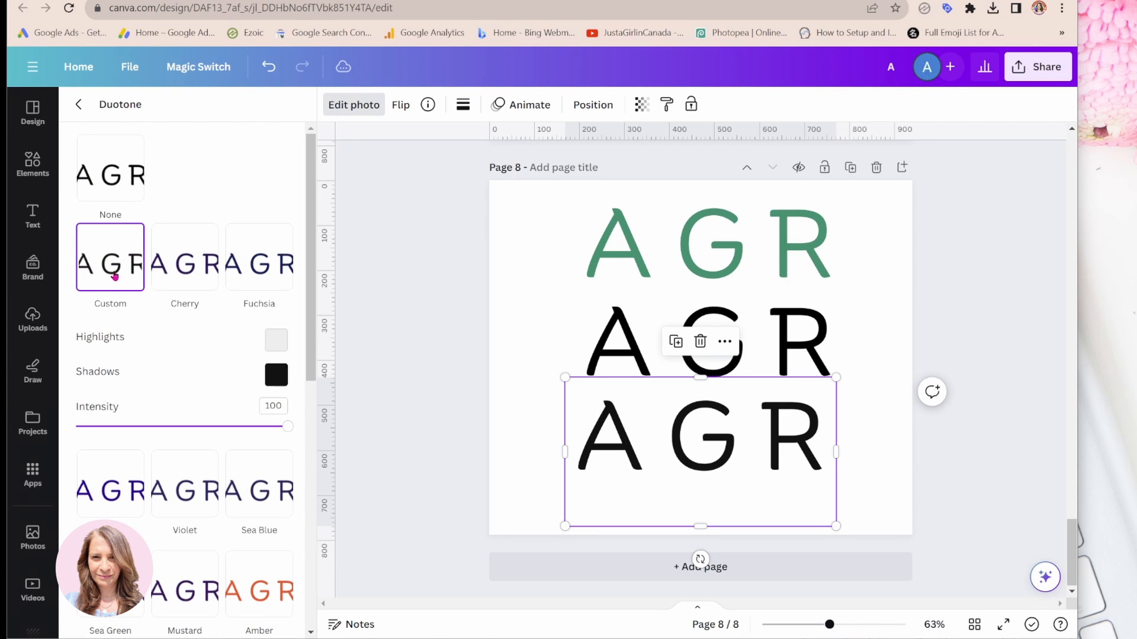
click(276, 375)
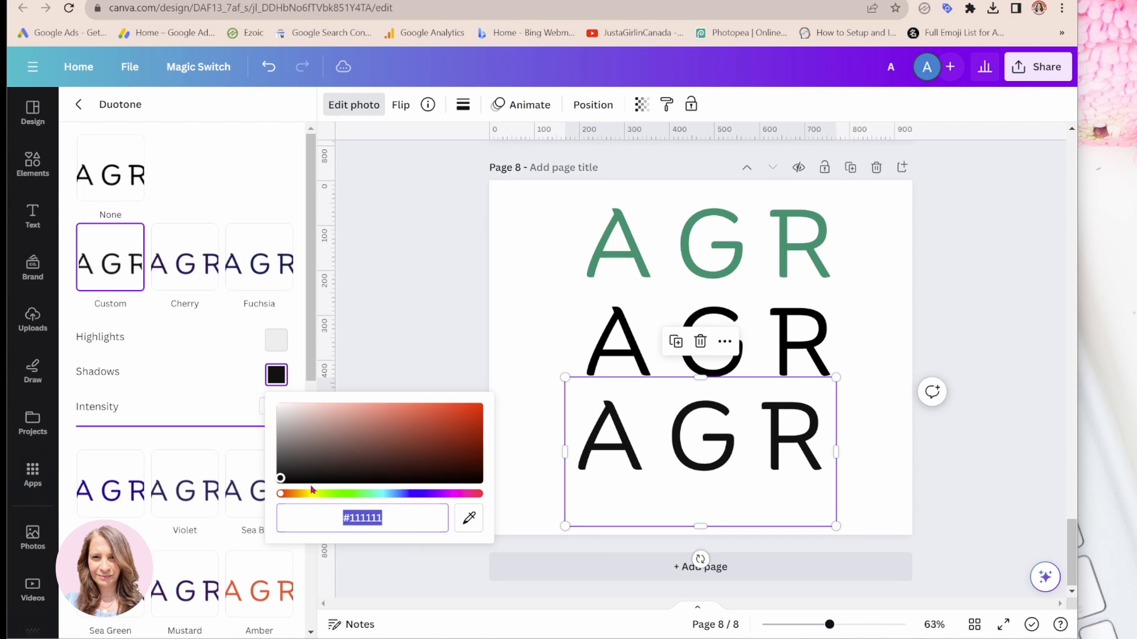
drag(290, 502, 455, 495)
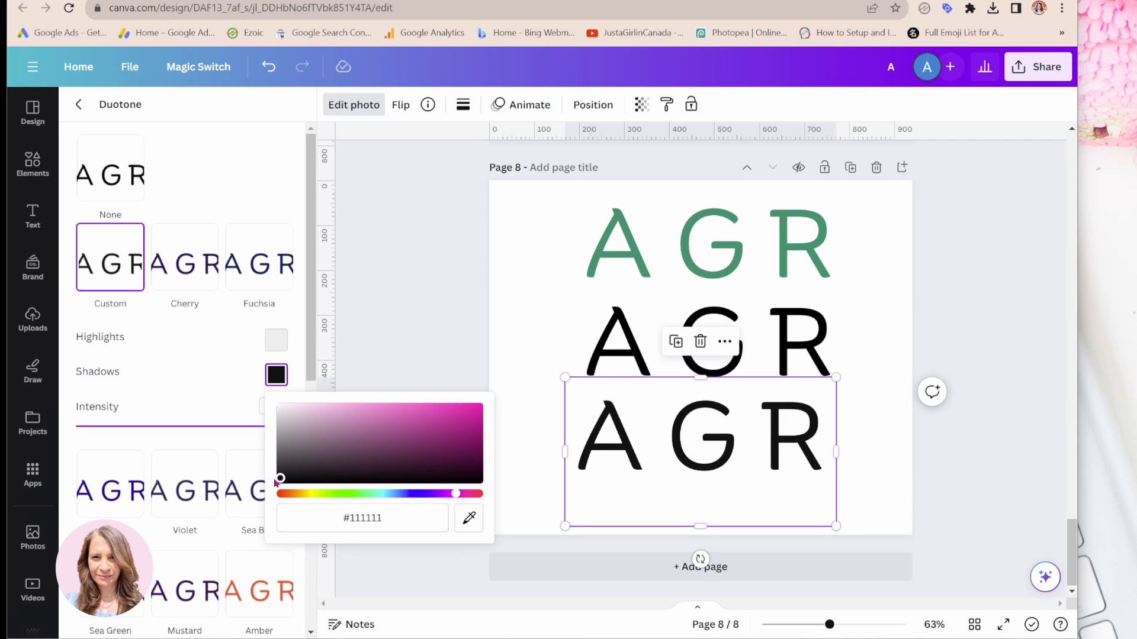
drag(281, 480, 486, 405)
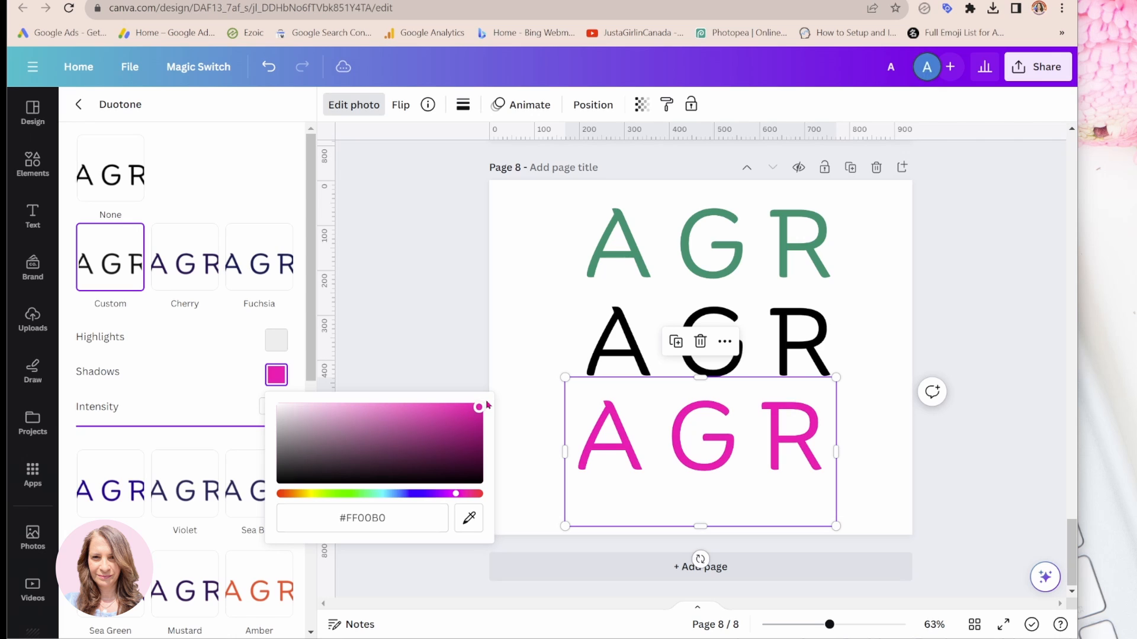
key(Escape)
key(Escape)
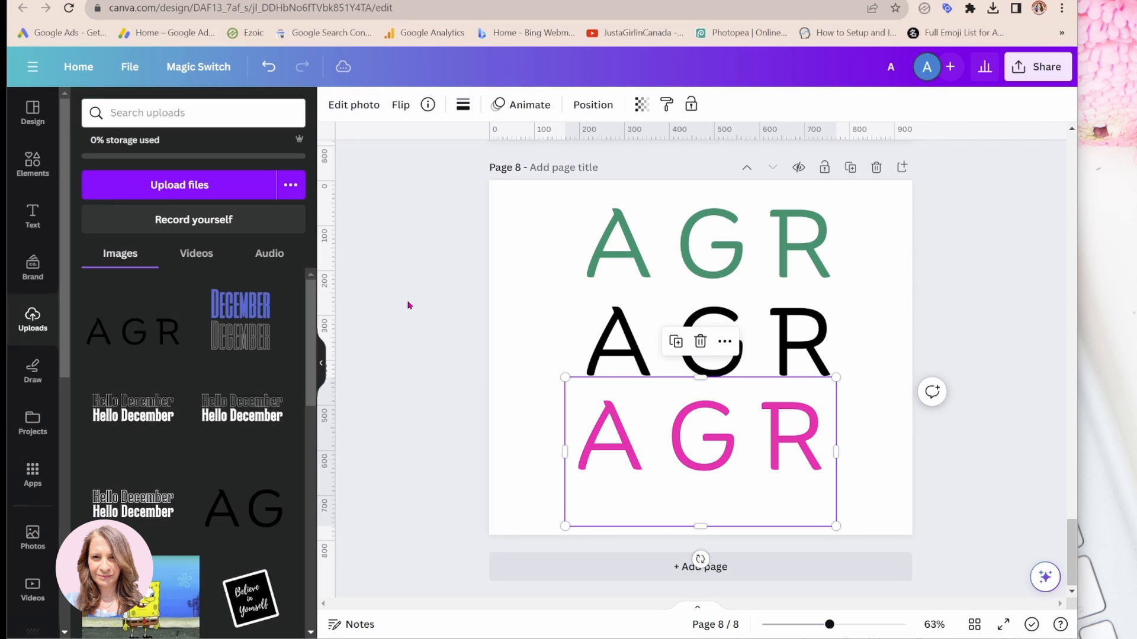
click(389, 271)
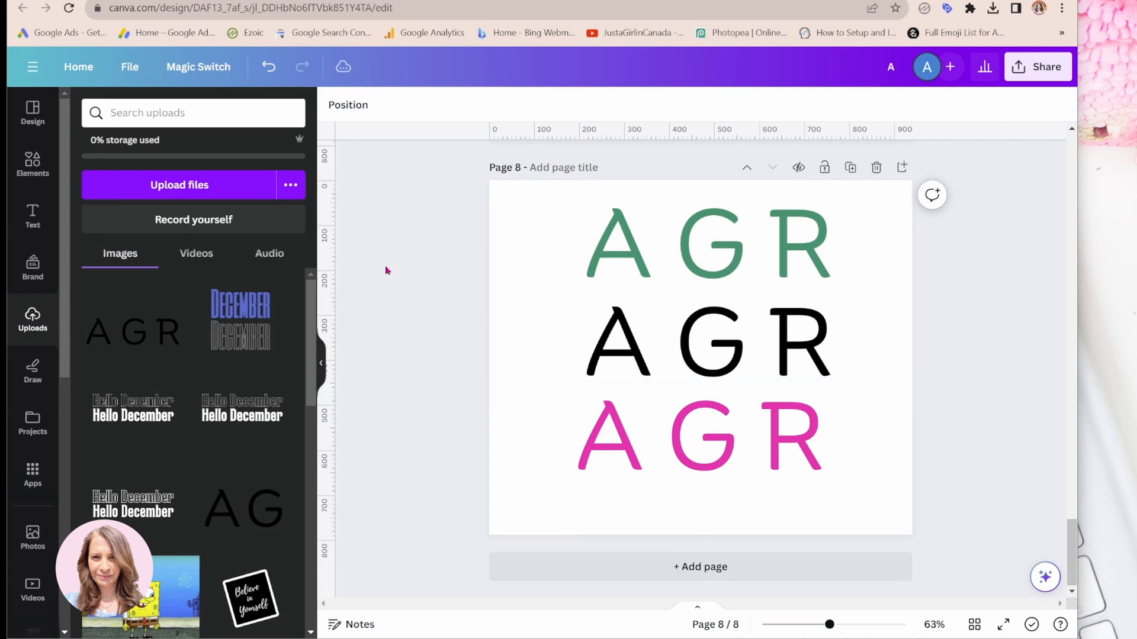
Step: Crop the green AGR image tightly to the letter A
click(622, 256)
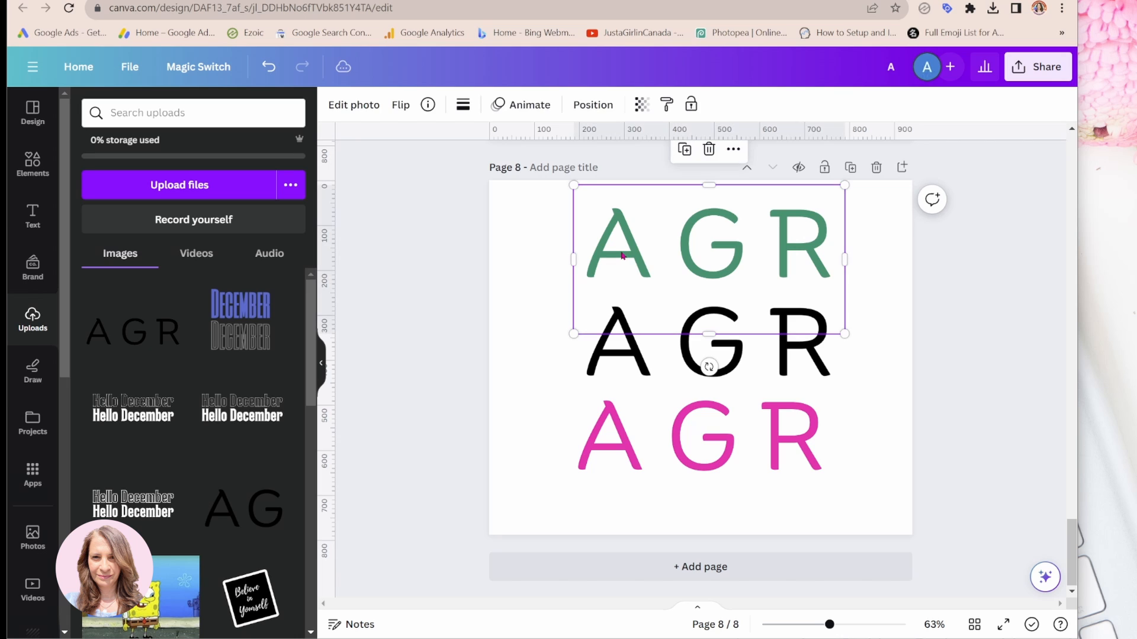
drag(844, 258, 660, 261)
drag(617, 333, 617, 288)
drag(618, 186, 617, 203)
Step: Crop the black AGR image on all four sides so only the letter G remains
click(605, 330)
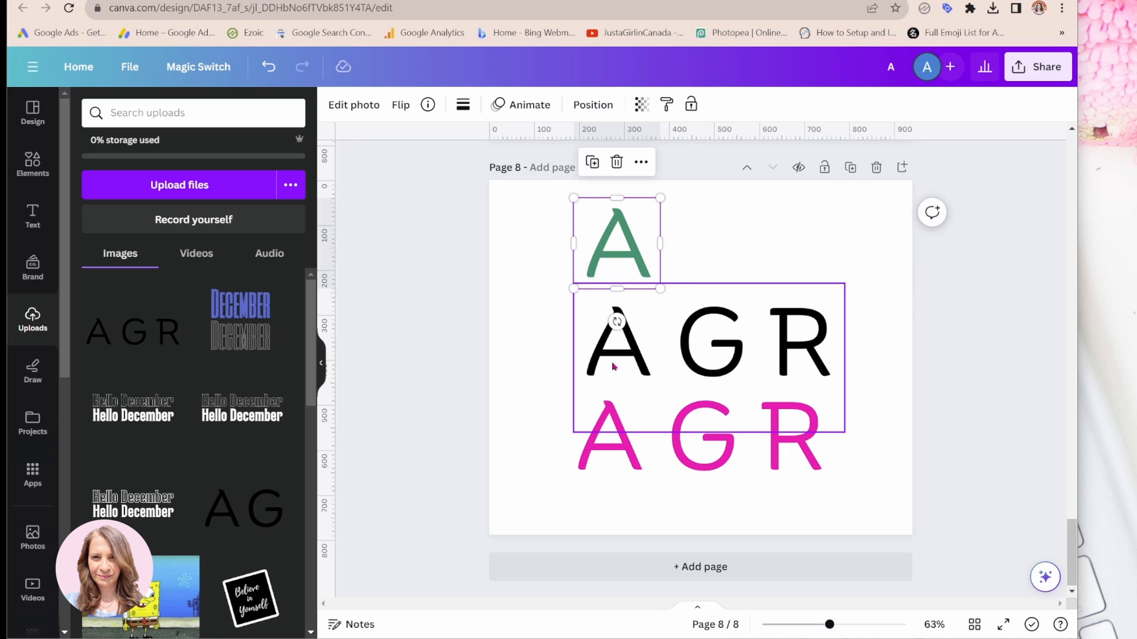
drag(571, 354, 669, 357)
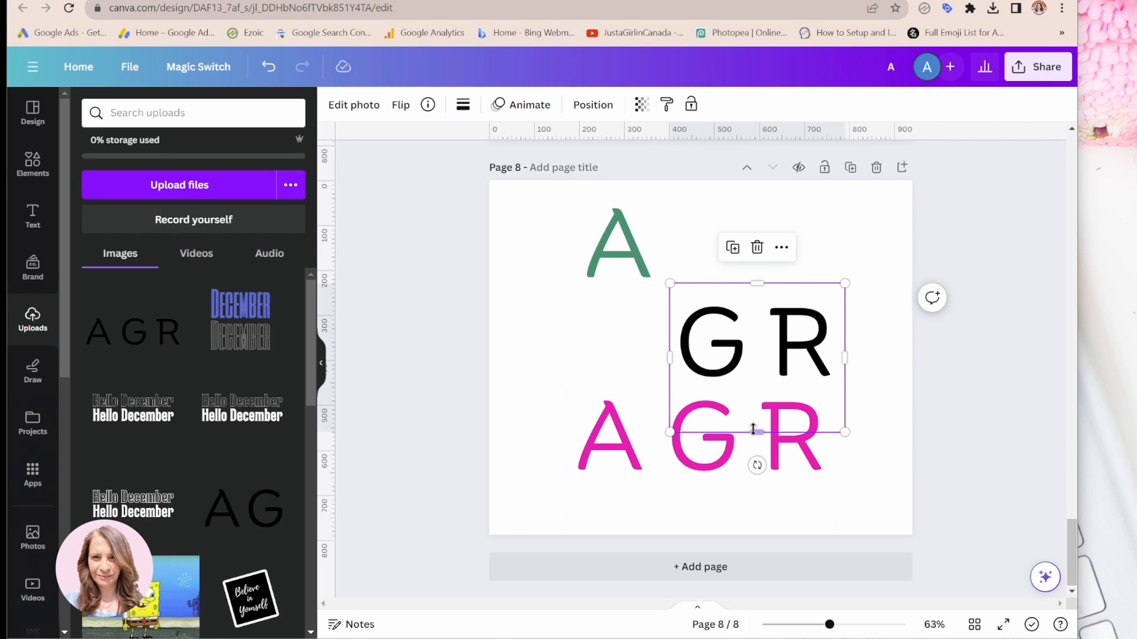
drag(757, 432, 757, 387)
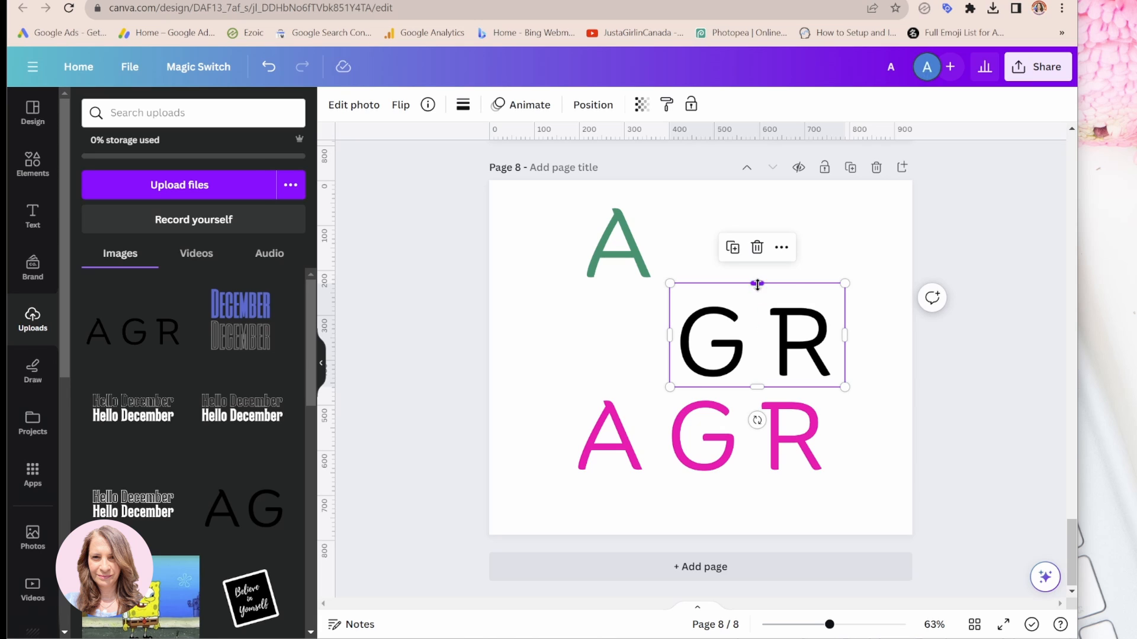
drag(758, 284, 757, 297)
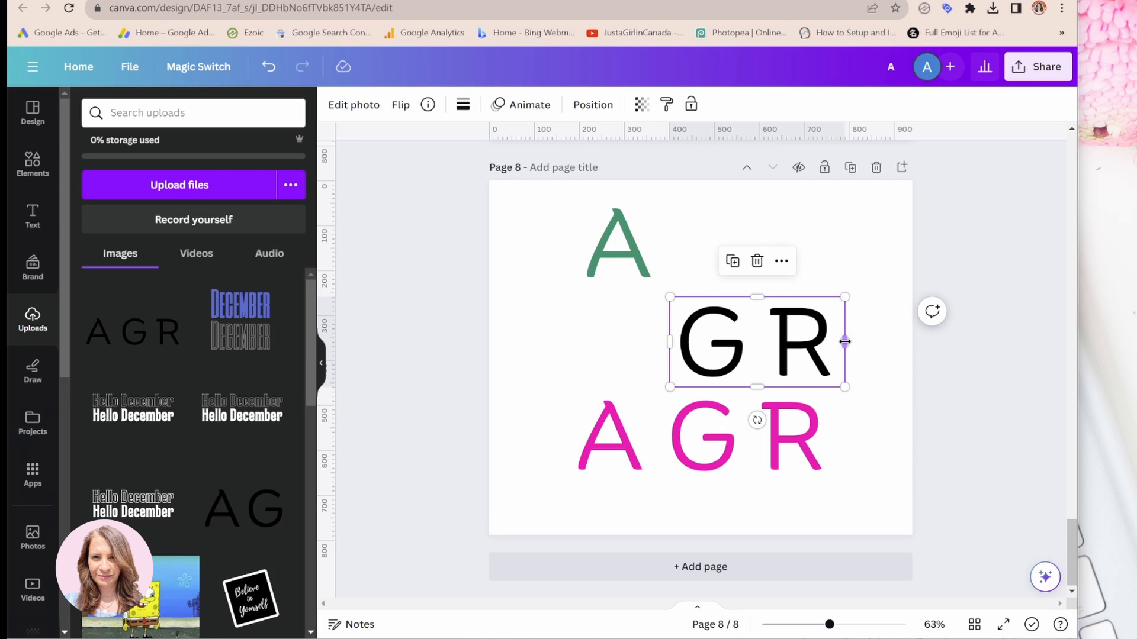
drag(845, 342, 751, 341)
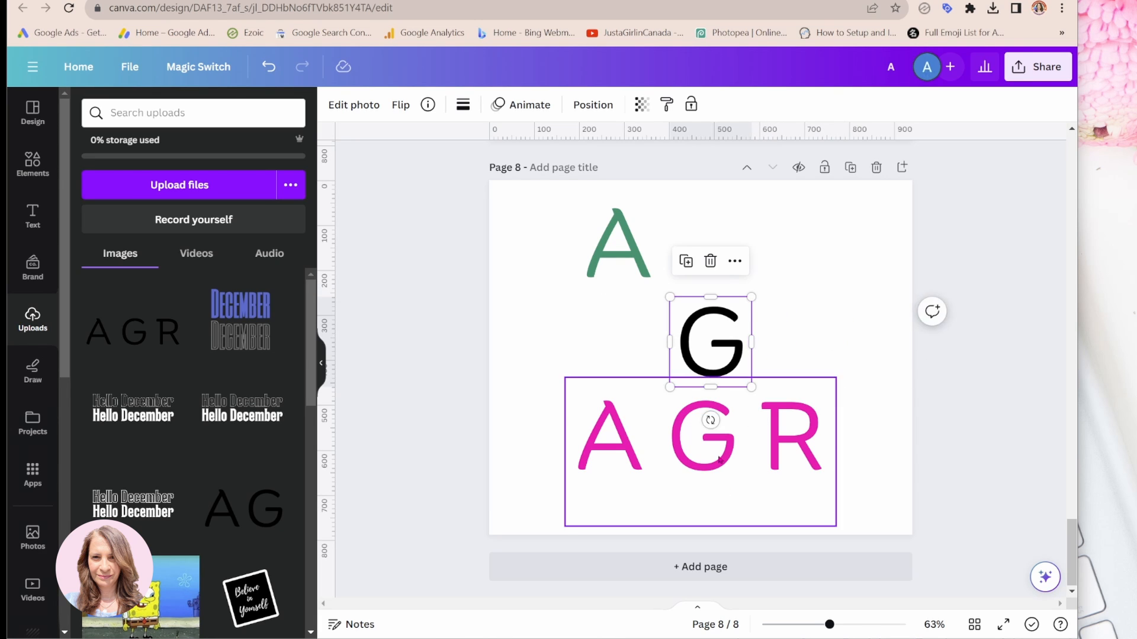
Step: Crop the pink AGR image down to the letter R
click(719, 460)
drag(562, 454, 743, 453)
drag(783, 525, 794, 481)
drag(790, 380, 790, 388)
Step: Line up the green A and black G side by side and place the pink R centred below them
drag(615, 248, 625, 302)
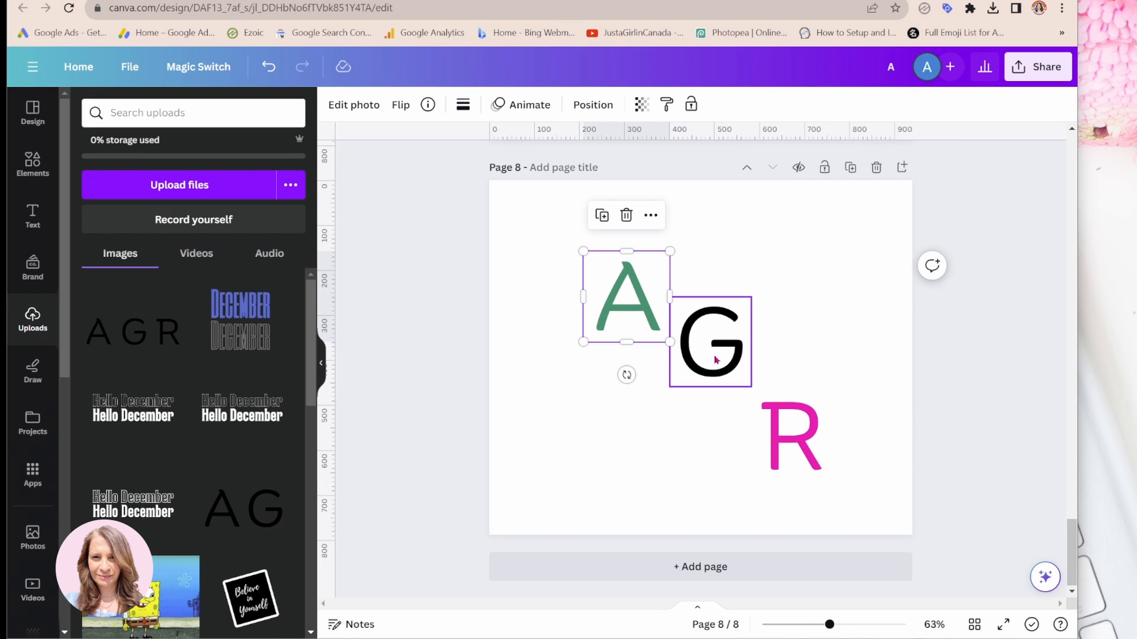
click(715, 358)
drag(715, 358, 723, 312)
click(661, 336)
drag(661, 336, 674, 337)
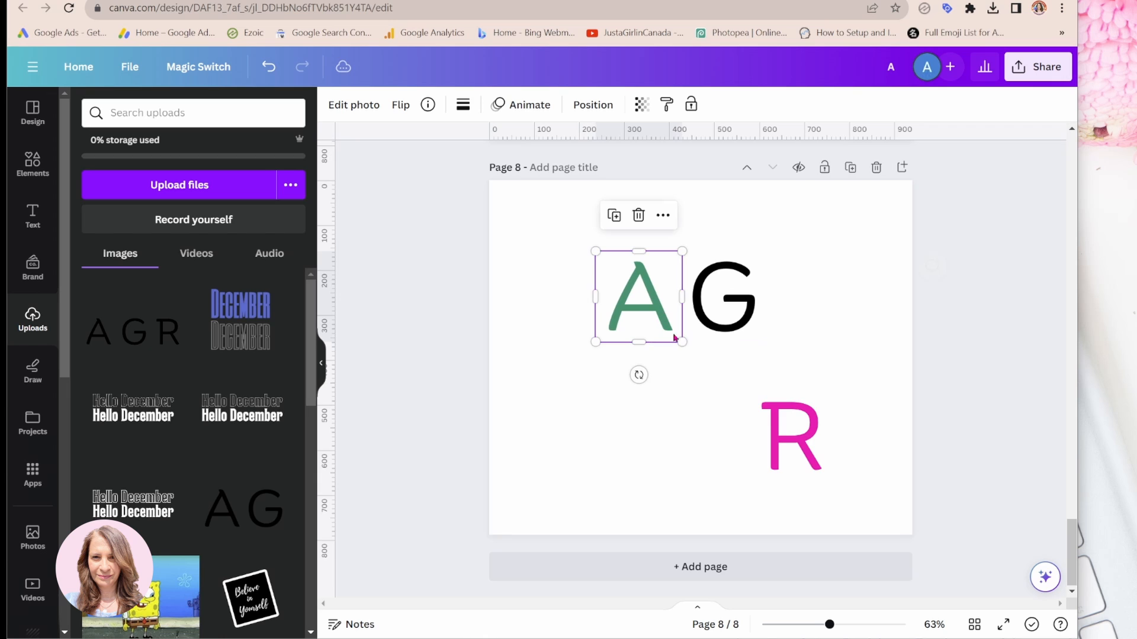
drag(773, 419, 664, 372)
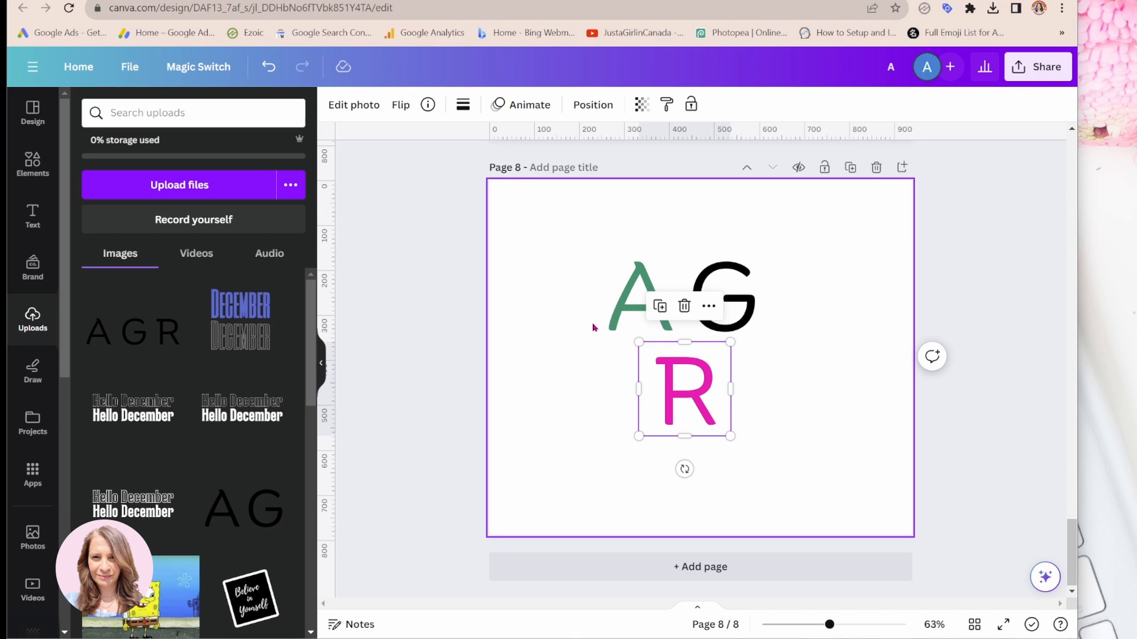
Step: Shift the green A slightly up and inward and move the black G over it so the two letters overlap
click(621, 303)
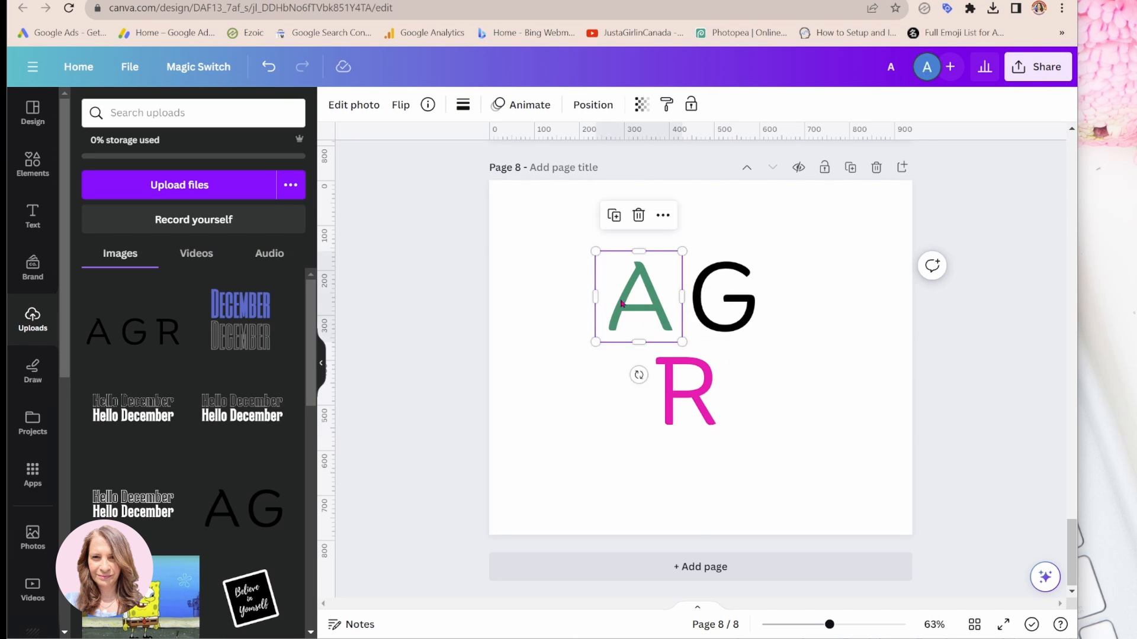
drag(621, 303, 641, 298)
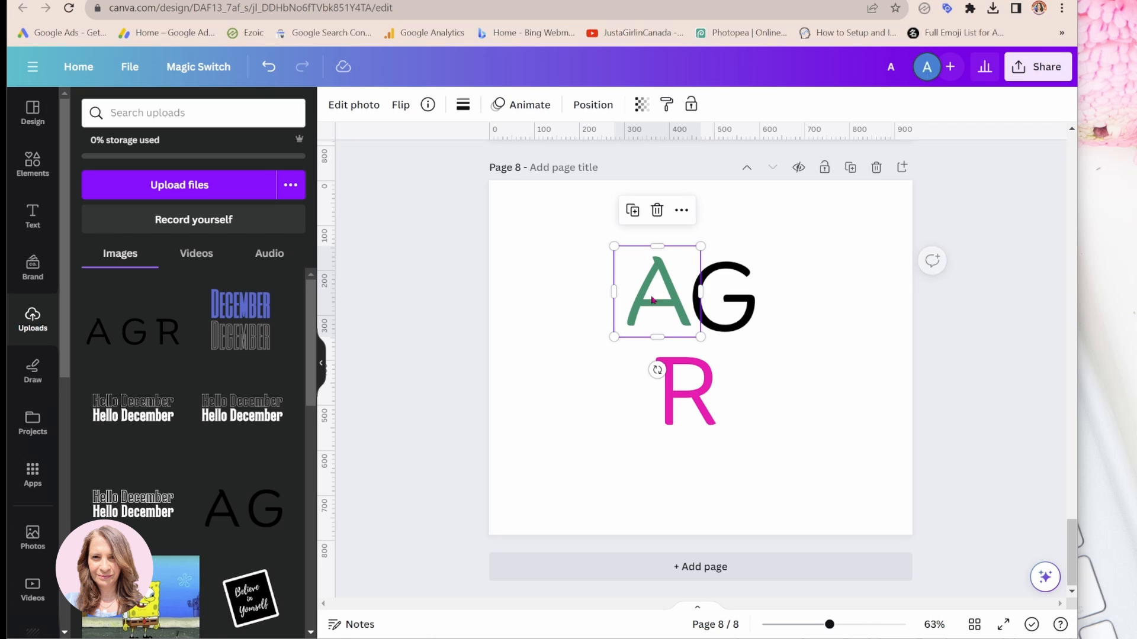
click(745, 323)
drag(741, 312, 706, 312)
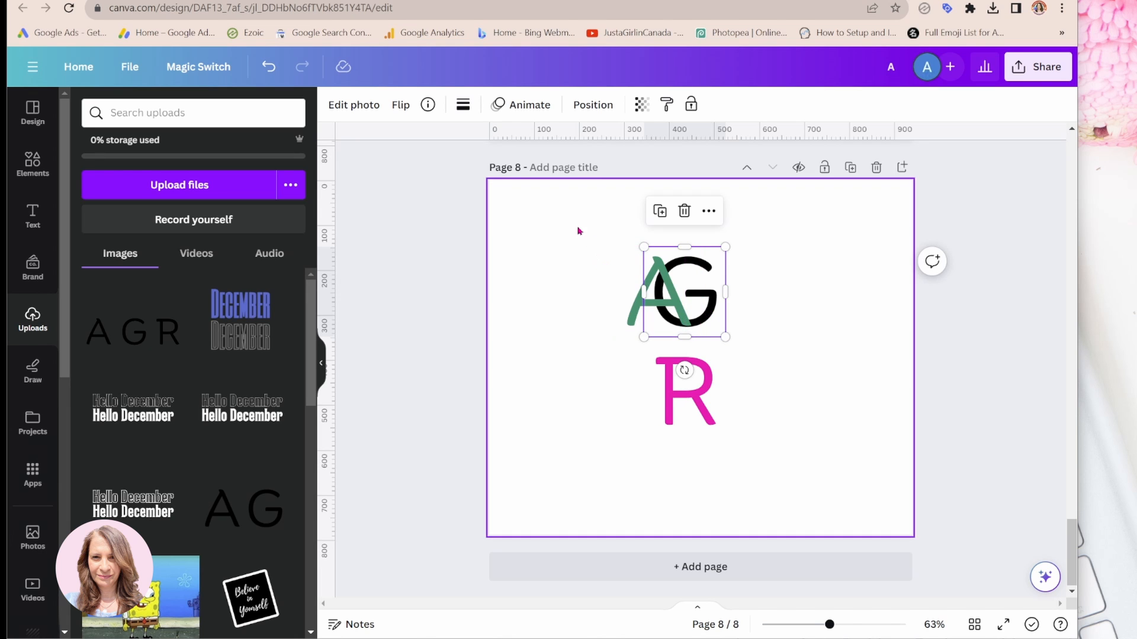
Step: Select all three letters and enlarge them together to fill more of the page
drag(571, 226, 922, 469)
drag(731, 436, 812, 469)
drag(614, 246, 560, 213)
click(797, 290)
click(636, 229)
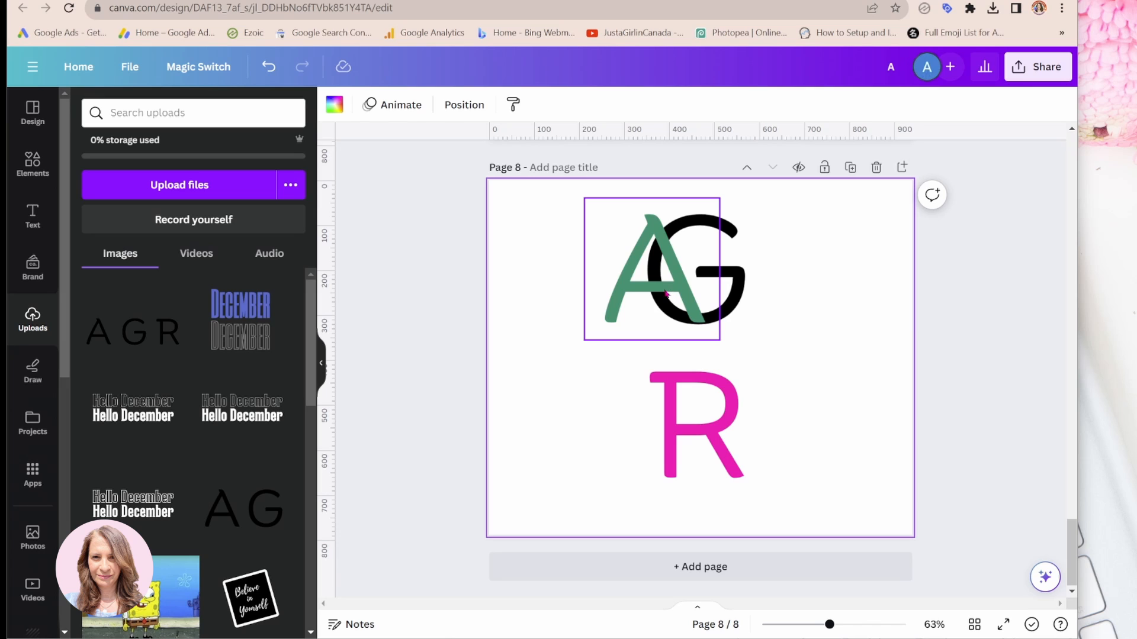
Step: Duplicate the black G and align the copy exactly over the original, in front of the A
click(736, 306)
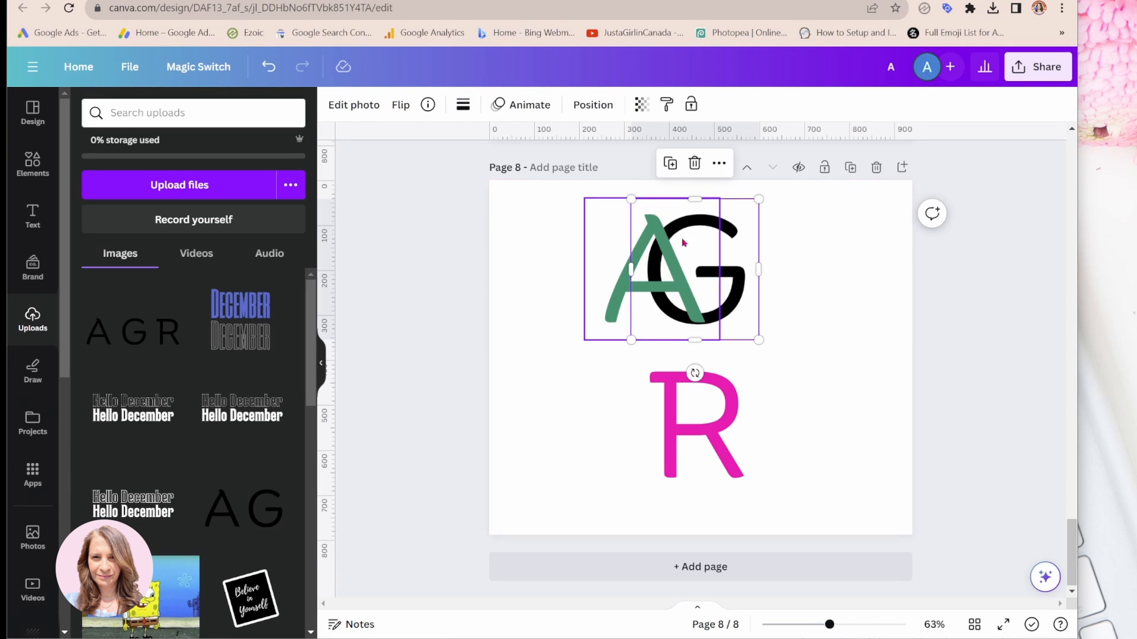
click(668, 165)
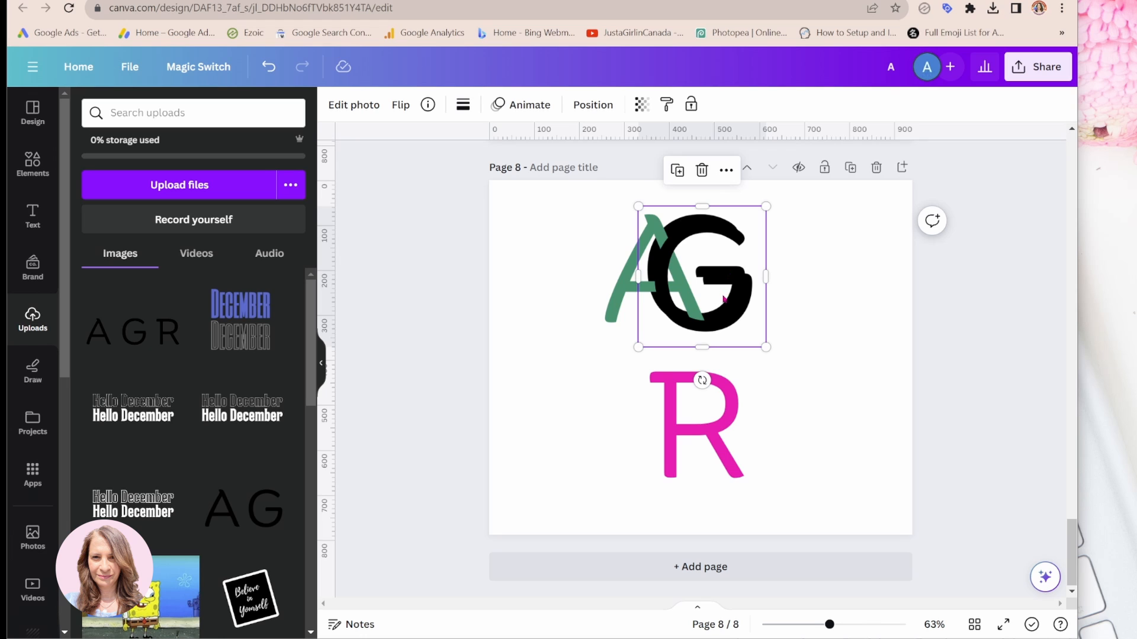
drag(724, 299, 716, 292)
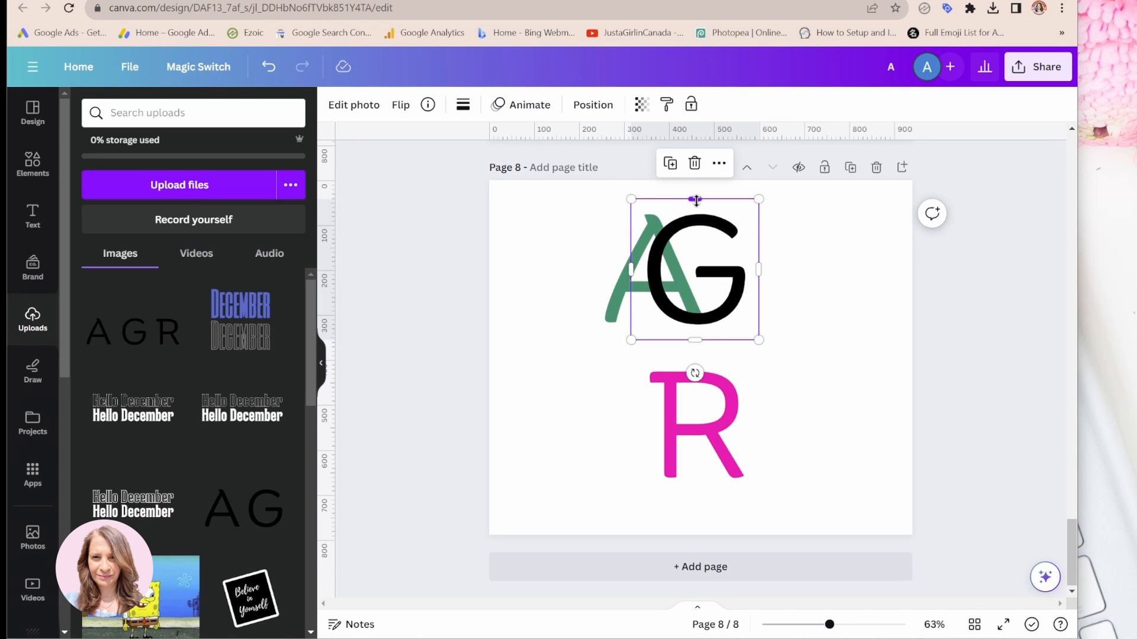
Step: Crop the upper part and right side off the duplicated G, keeping its lower-left section over the A
drag(696, 201, 696, 262)
click(816, 282)
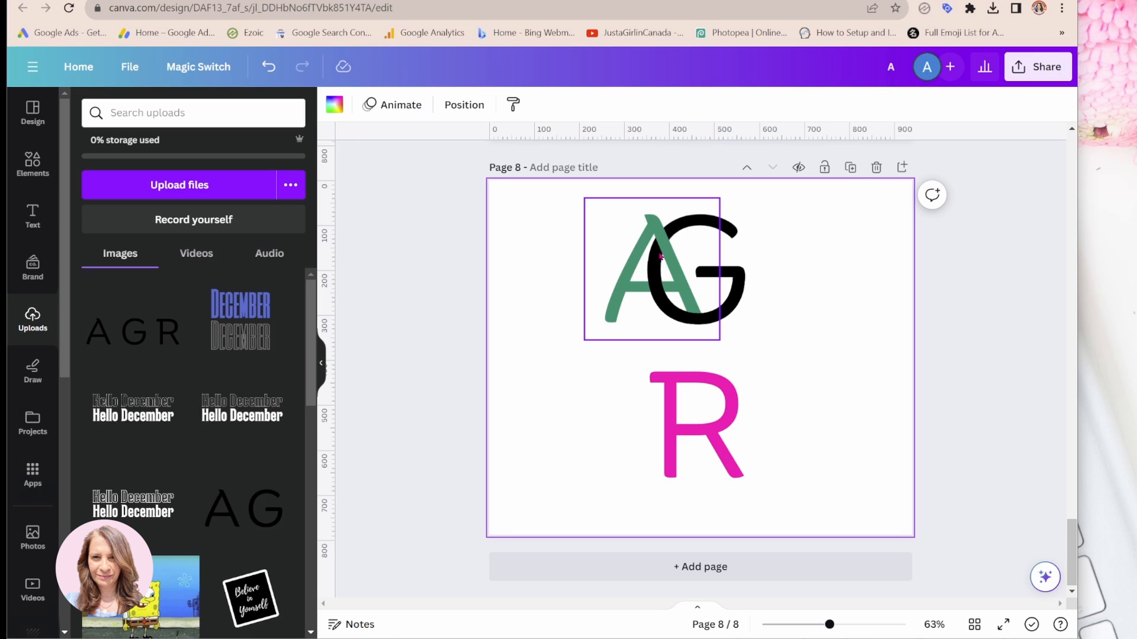
click(725, 309)
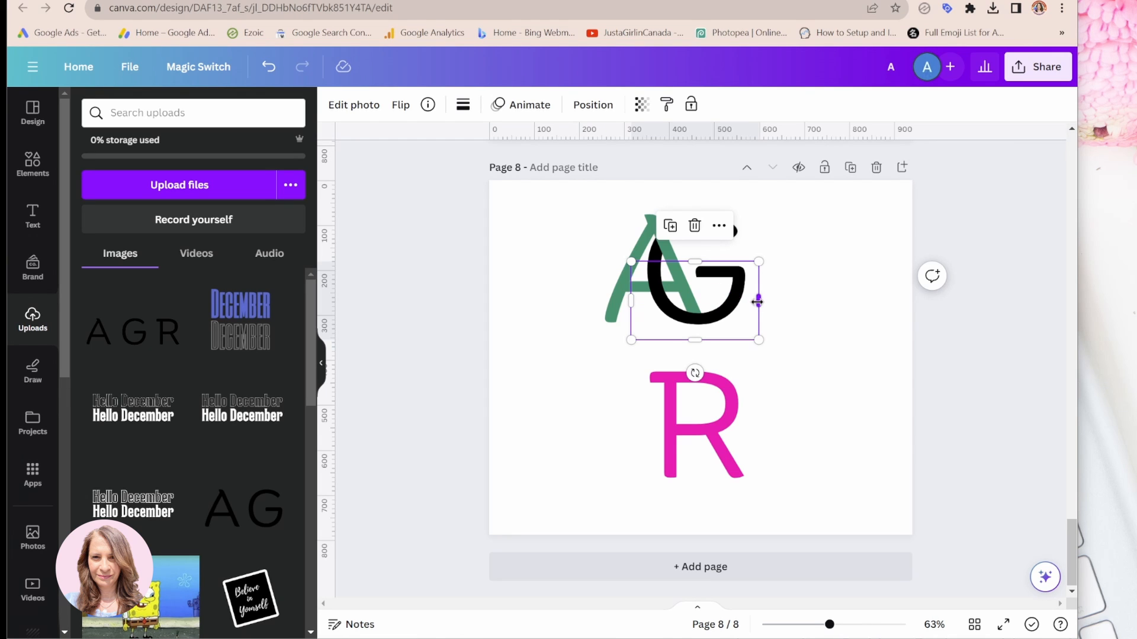
drag(757, 302, 679, 301)
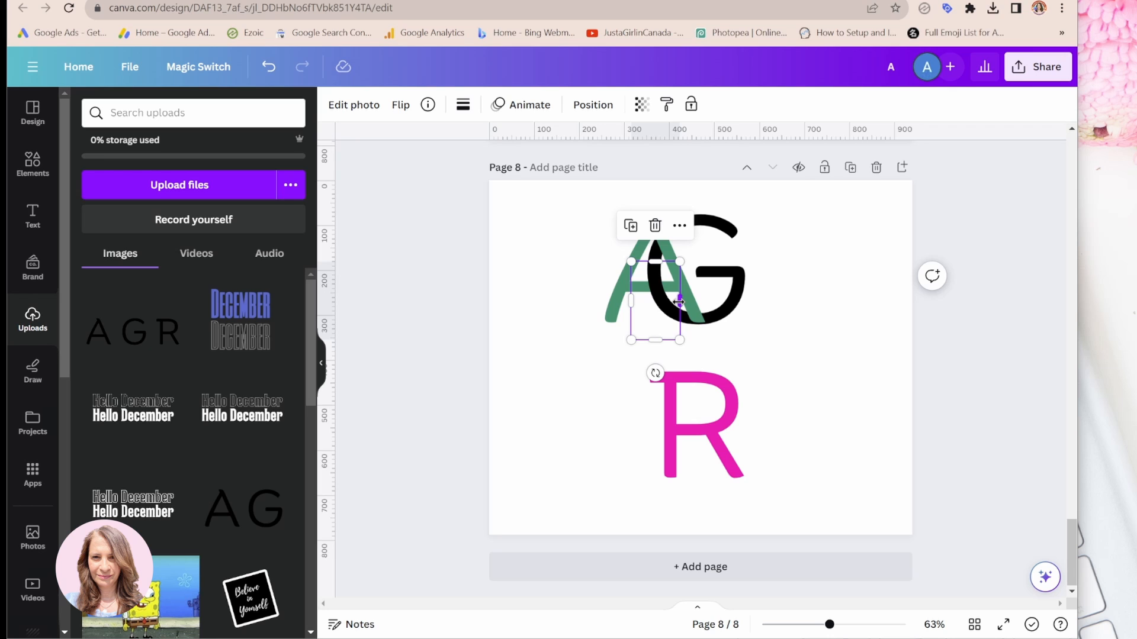
Step: Move the pink R up so it overlaps the lower part of the joined A and G
click(809, 288)
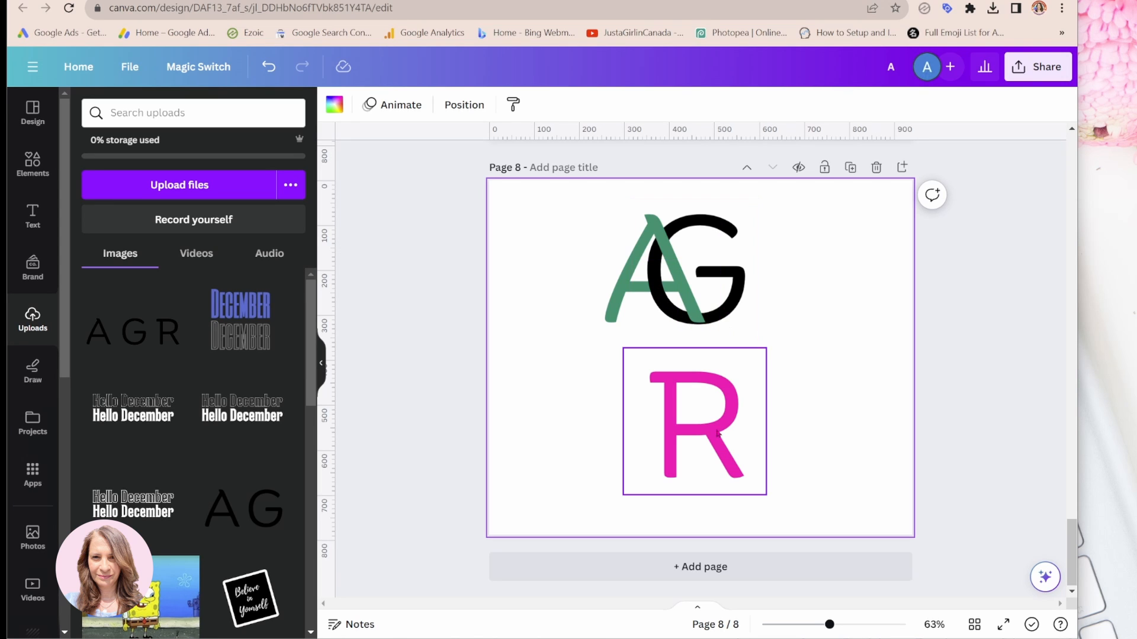
drag(713, 453, 698, 338)
click(830, 336)
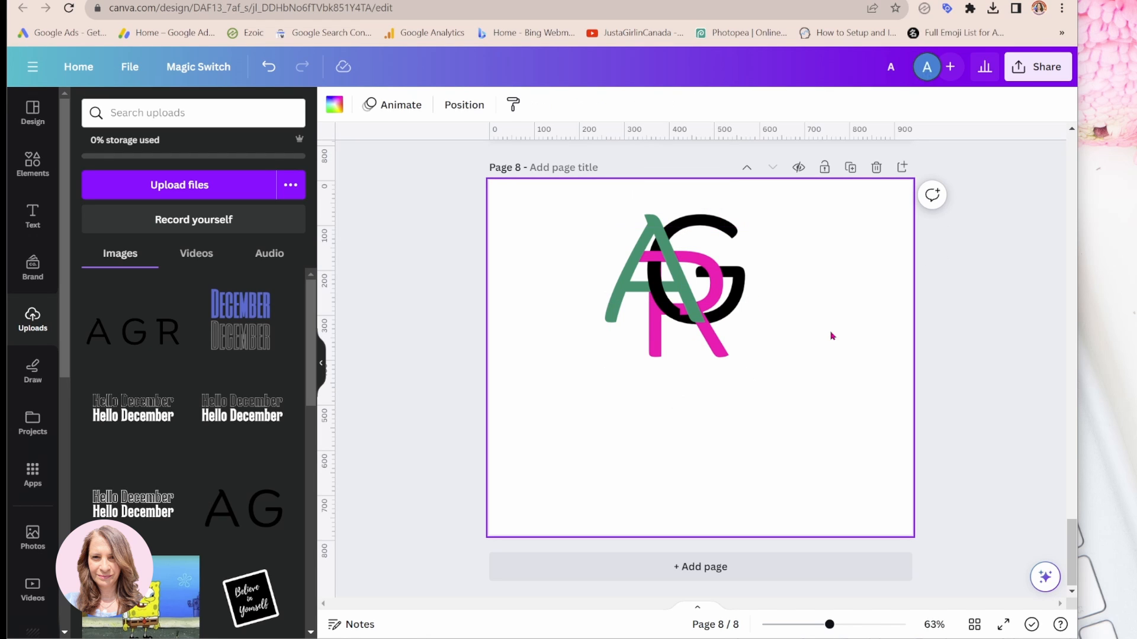
Step: Show the page's layer list, and enlarge all four letter pieces together, centring them roughly on the page
click(465, 104)
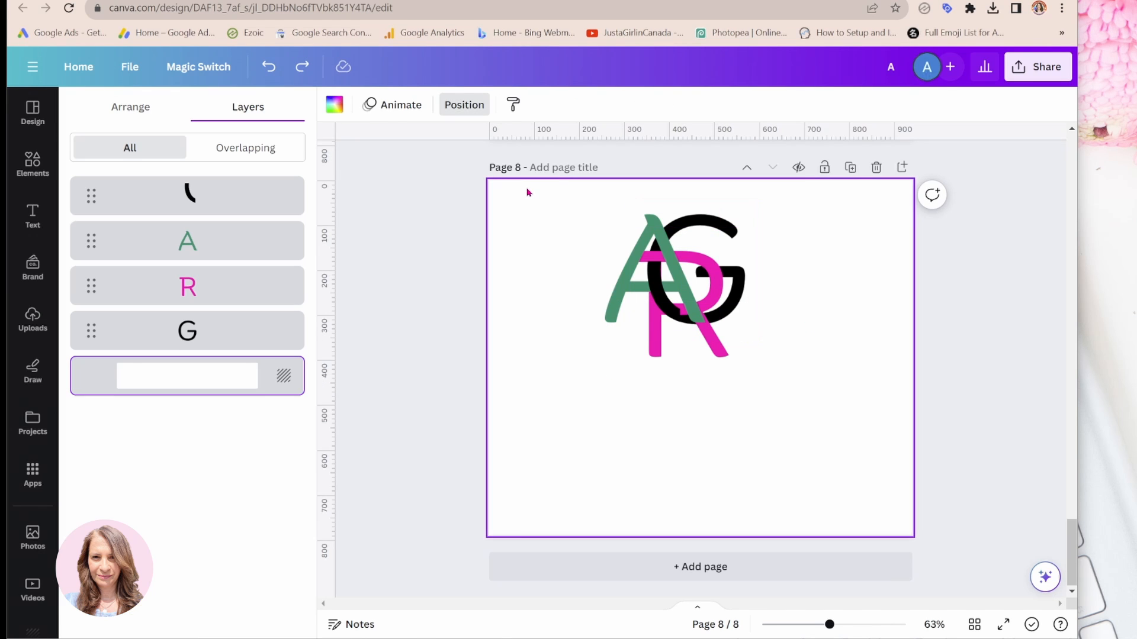
drag(527, 187, 925, 437)
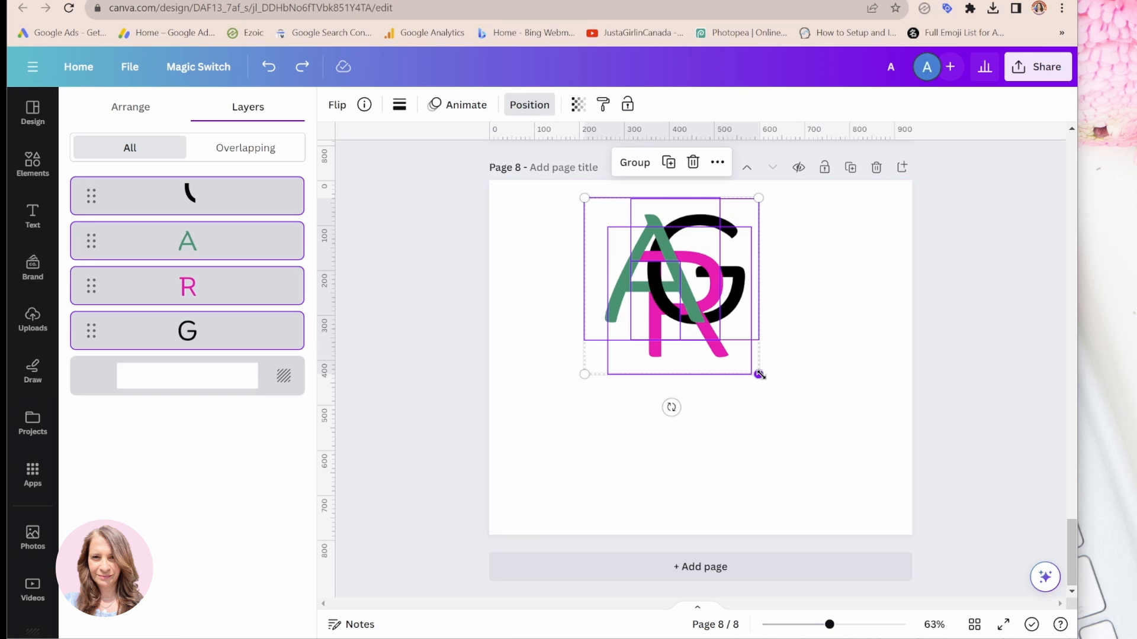
drag(759, 373, 848, 478)
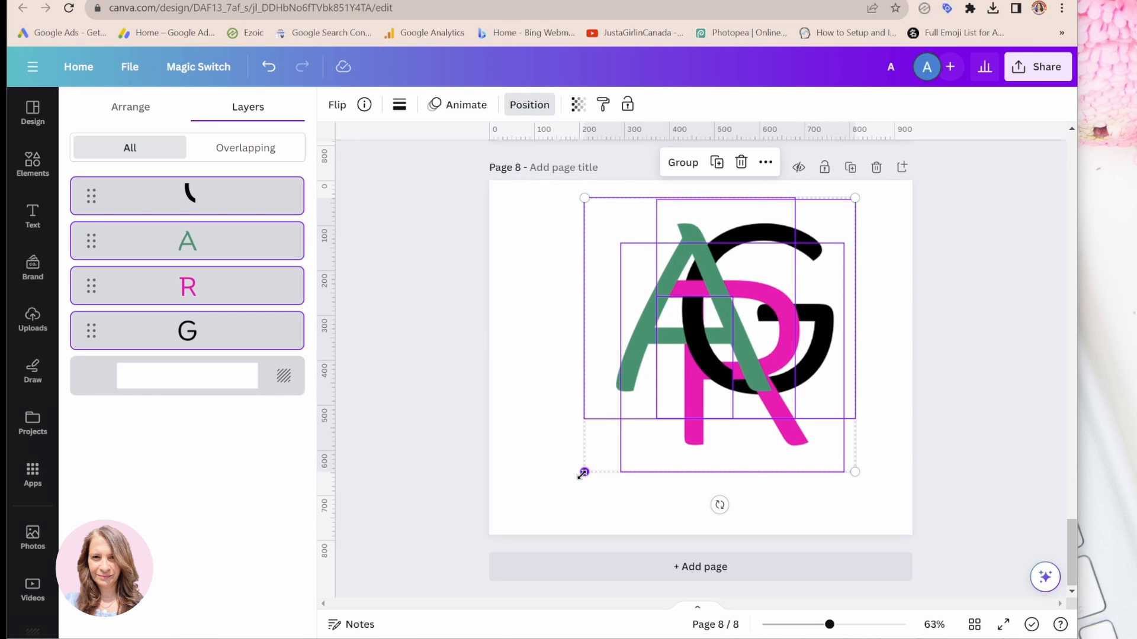
drag(584, 471, 559, 471)
drag(649, 477, 631, 472)
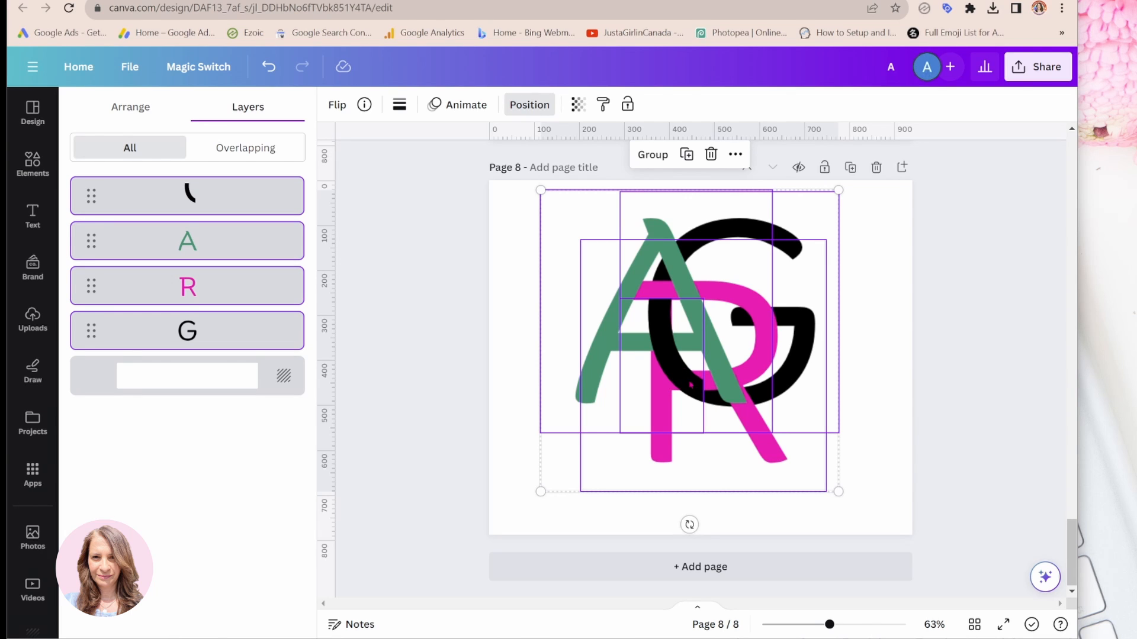
click(875, 395)
Step: Extend the right crop edge of the black G piece so it covers more of the A's right leg
click(688, 376)
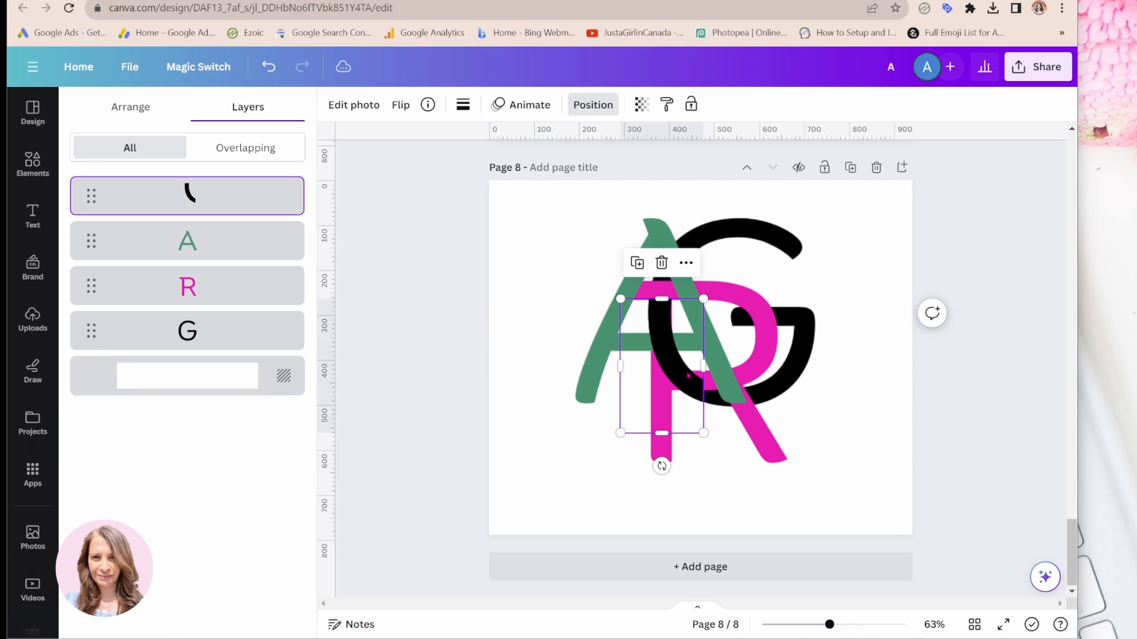
drag(705, 367, 720, 368)
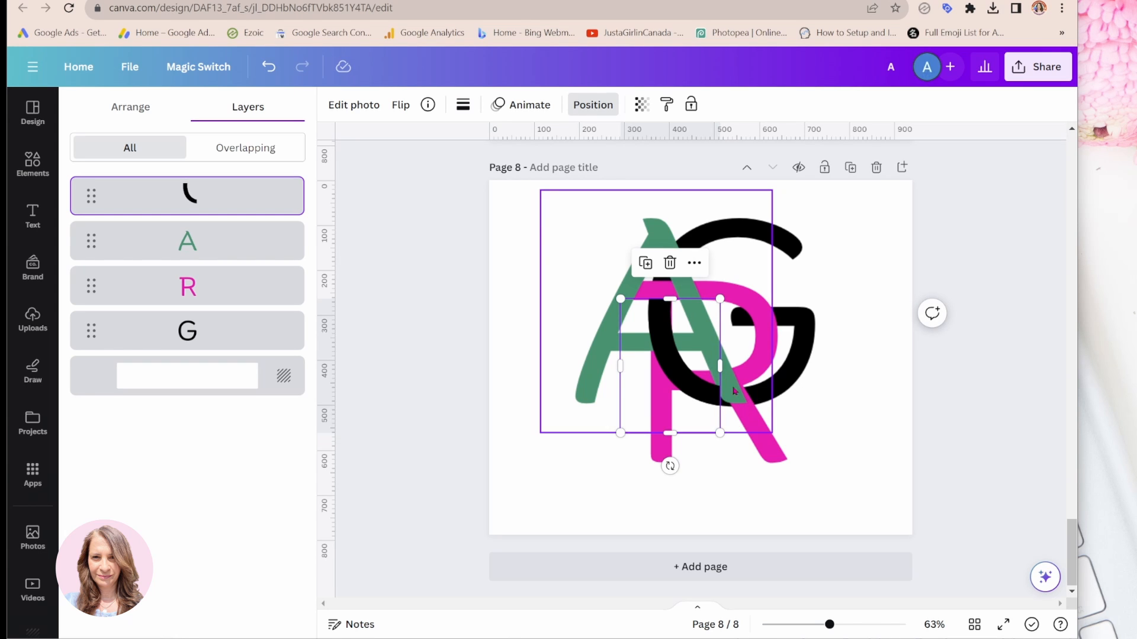
click(848, 401)
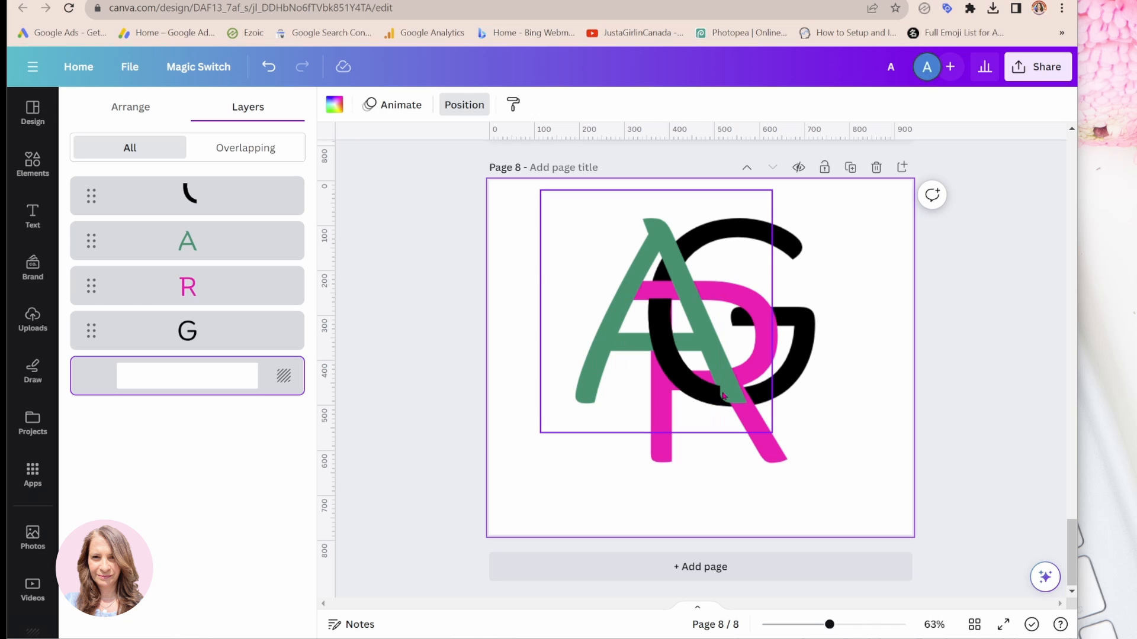
Step: Duplicate the green A and align the copy over the original, in front of the other letters
click(661, 234)
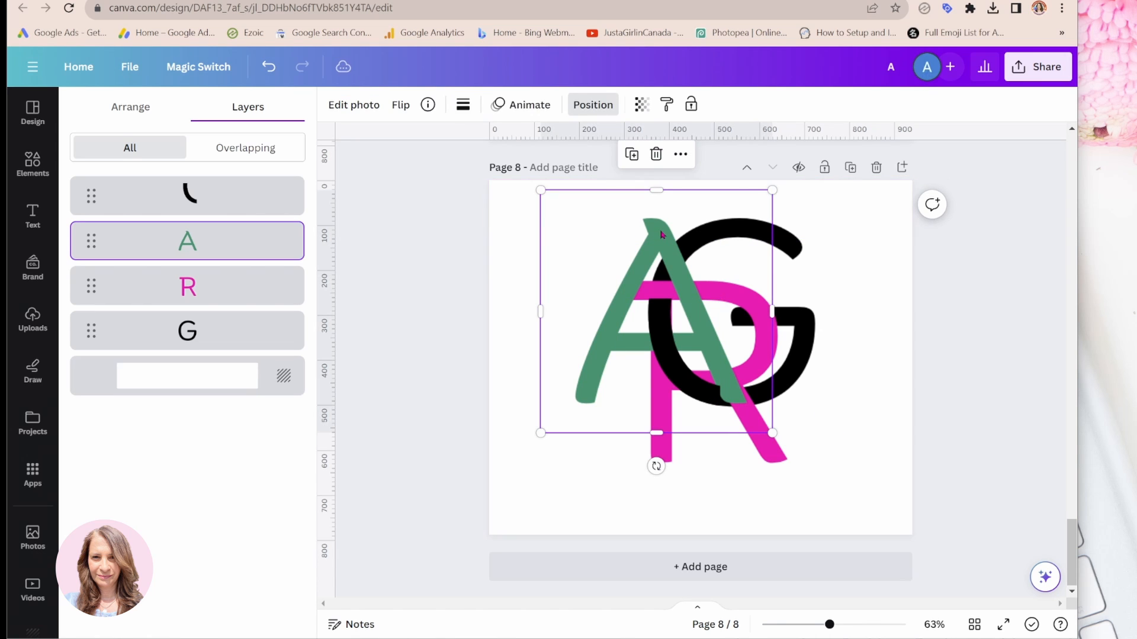
click(638, 162)
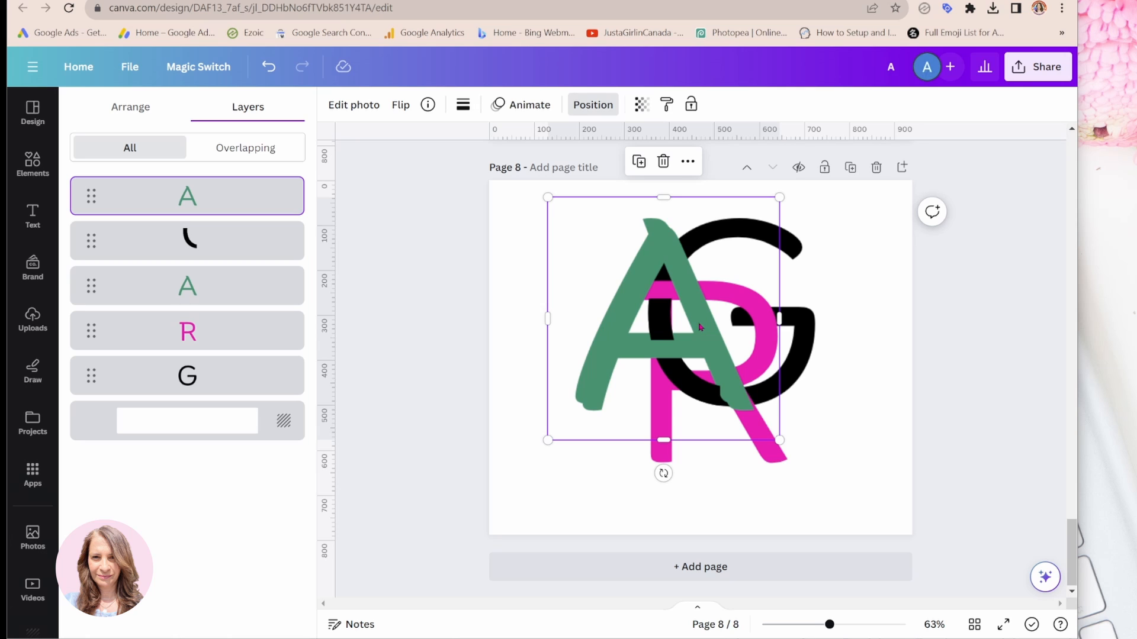
drag(699, 327, 695, 319)
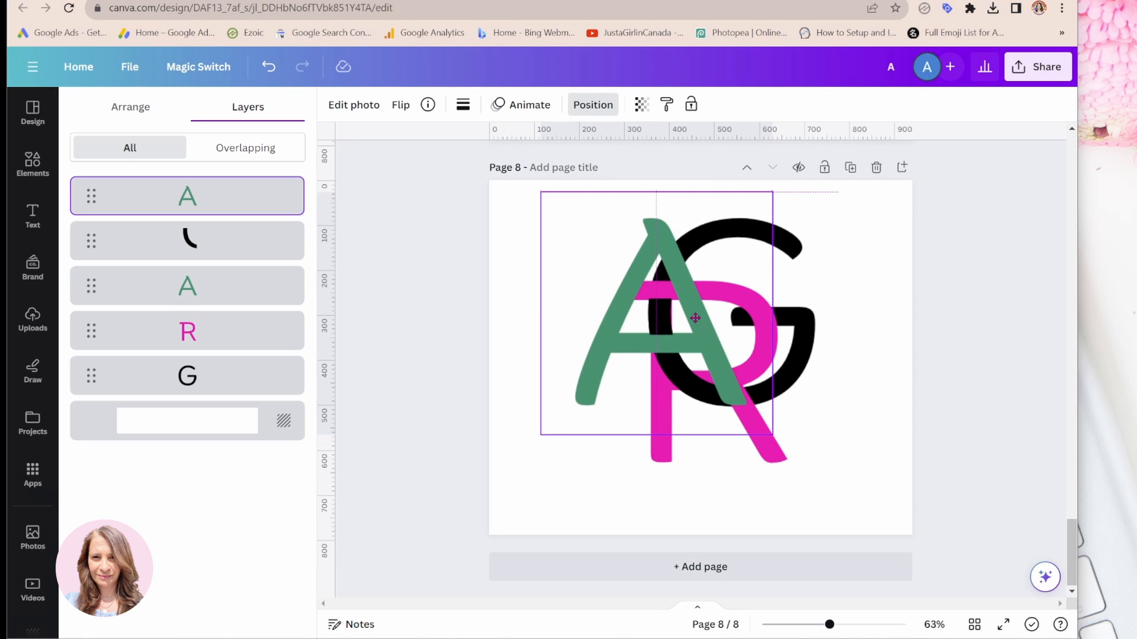
drag(695, 318, 696, 321)
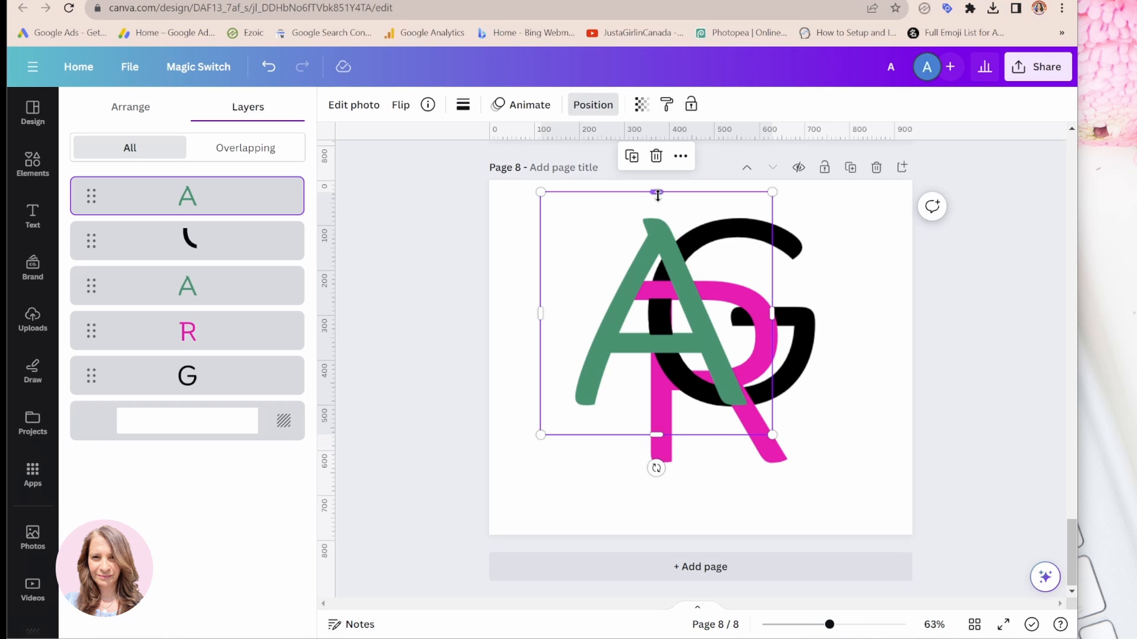
Step: Crop the duplicated A from the top and left, keeping only the foot of its right leg over the G and R
drag(656, 192, 655, 366)
drag(540, 400, 700, 405)
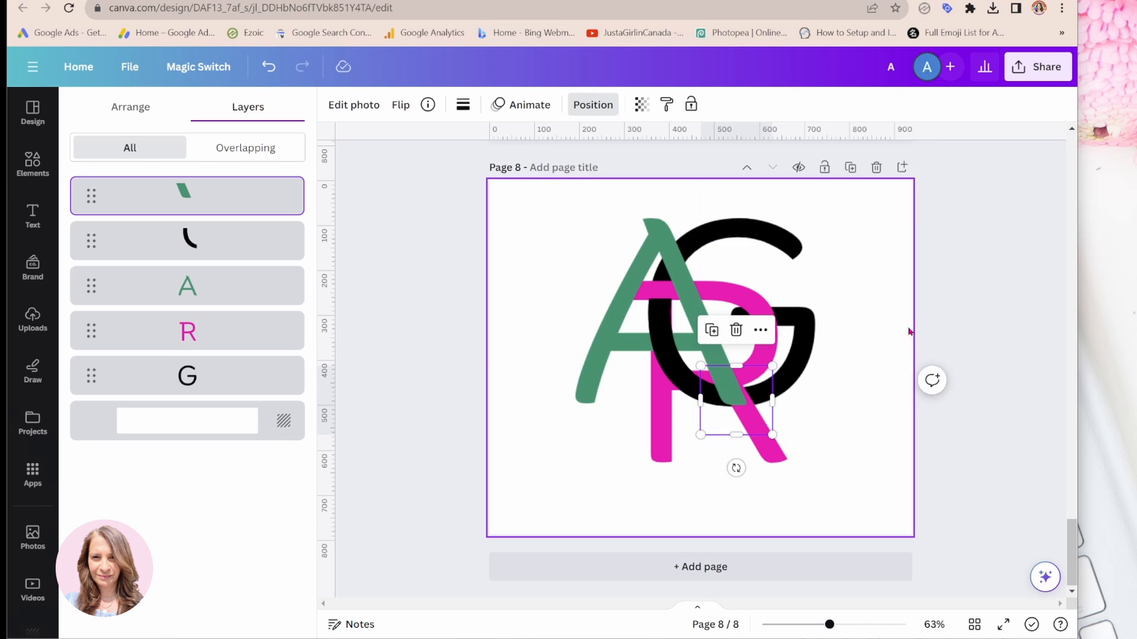
click(888, 259)
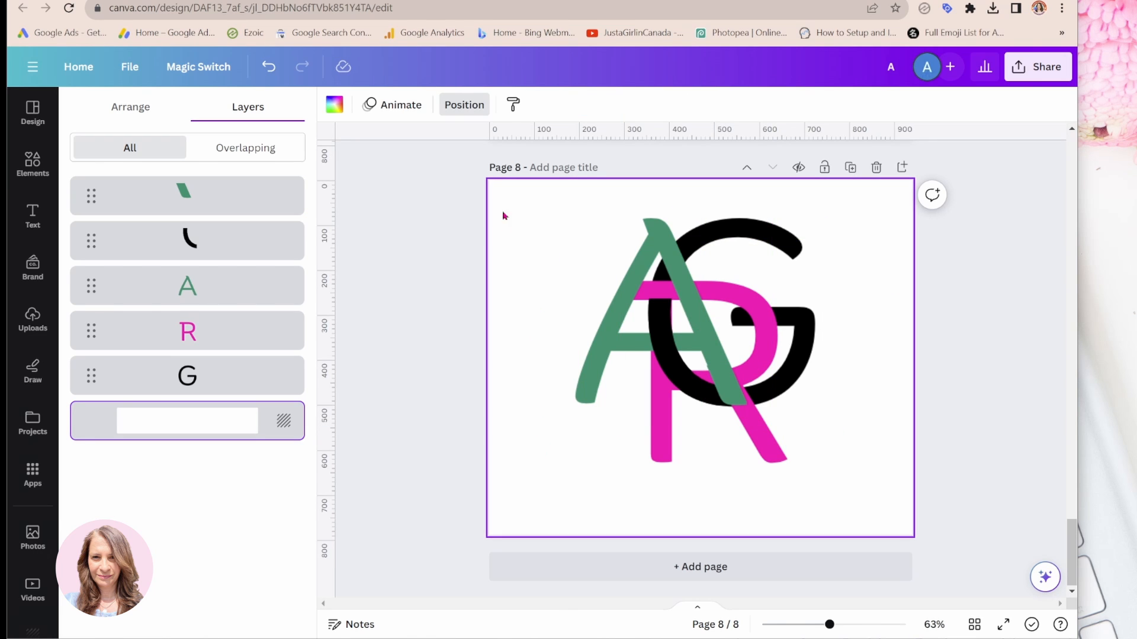
Step: Select all five letter pieces and enlarge them together to fill more of the page
drag(505, 201, 921, 477)
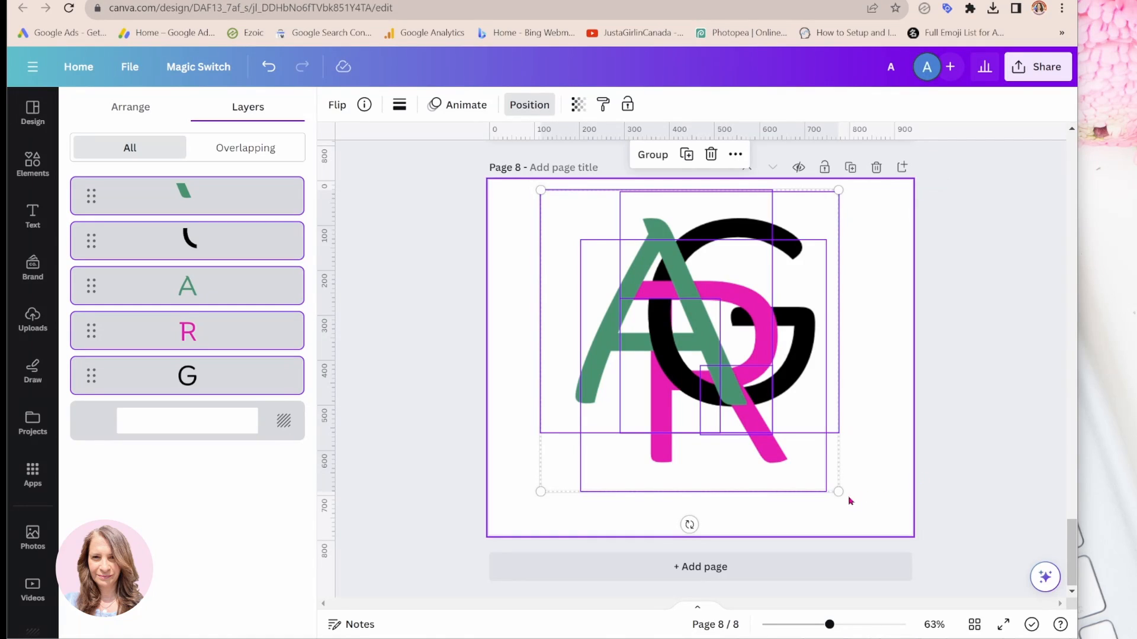
drag(838, 491, 875, 516)
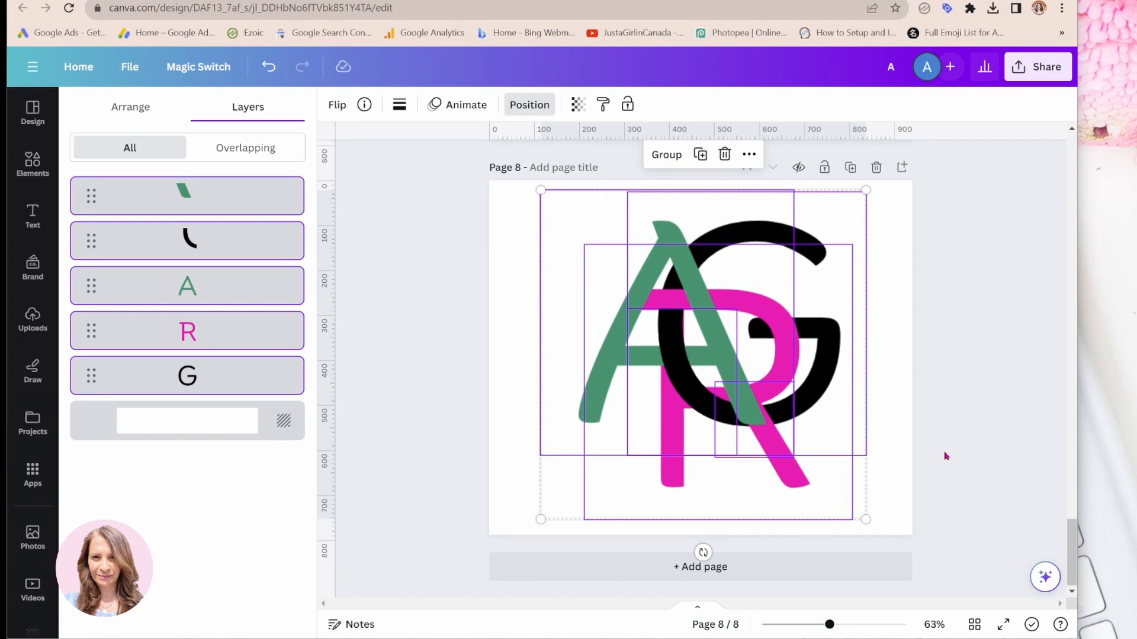